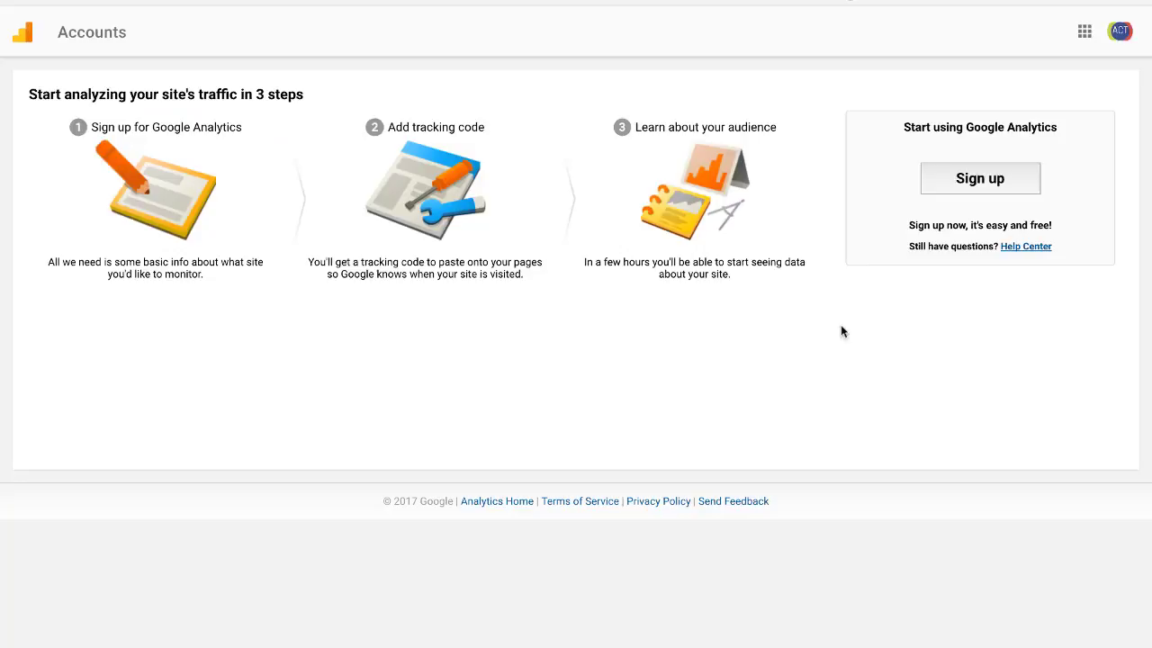
Step: Sign up for a new Analytics account that tracks a website and name the account ACT Marketing
click(1001, 183)
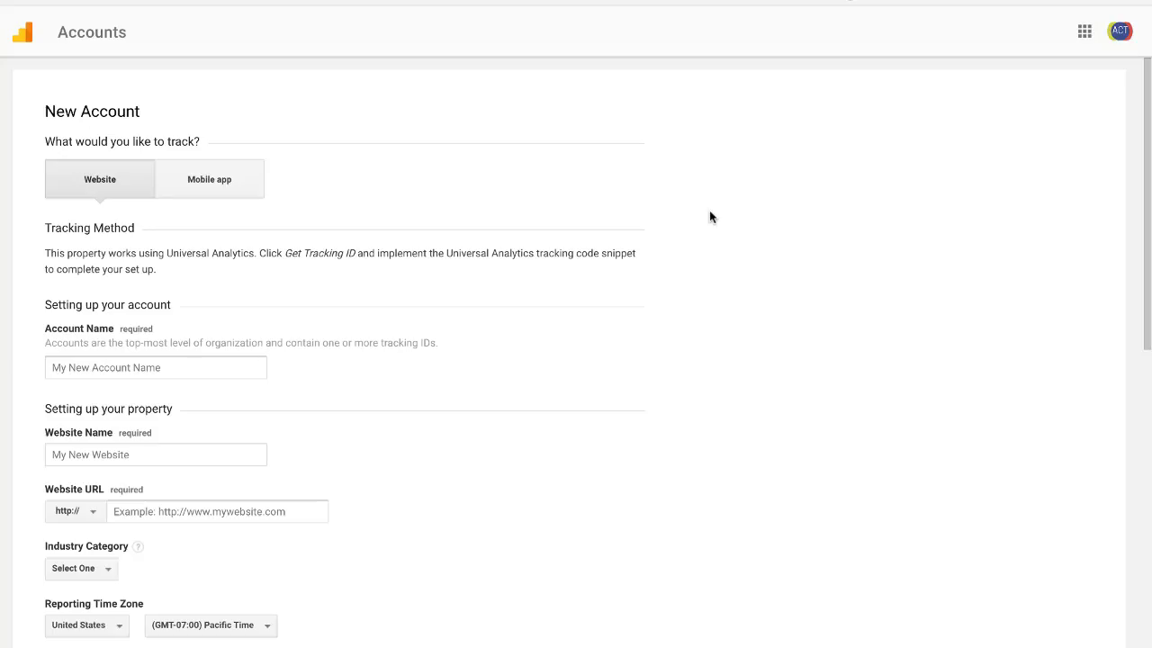
scroll(710, 213, down, 1)
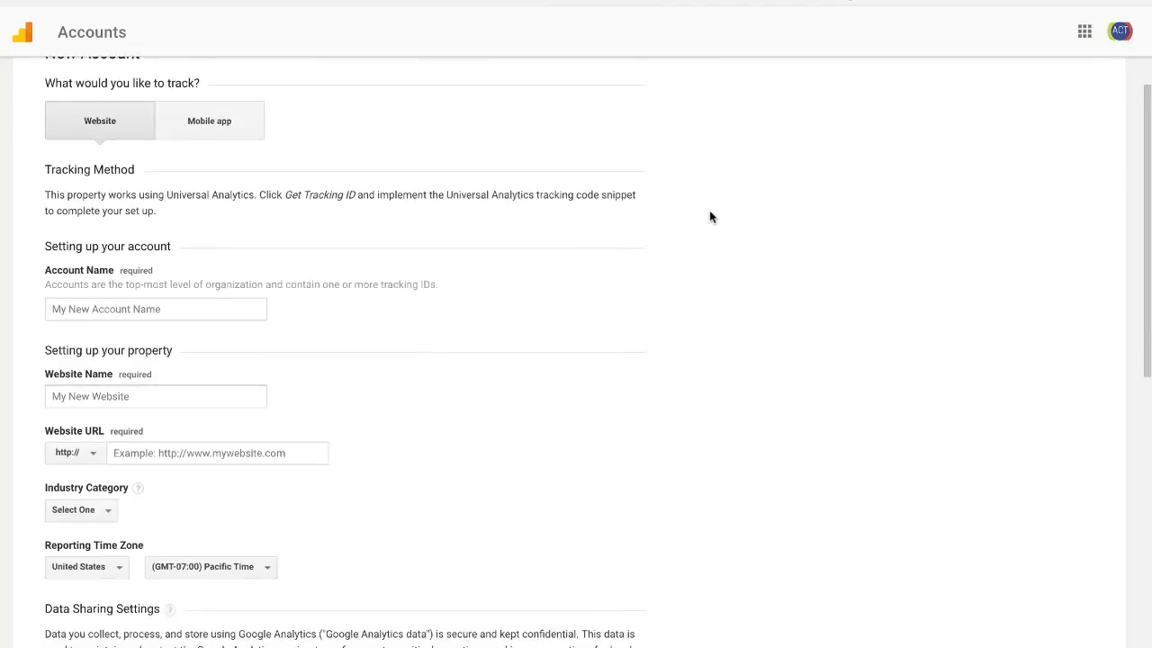
scroll(710, 212, up, 1)
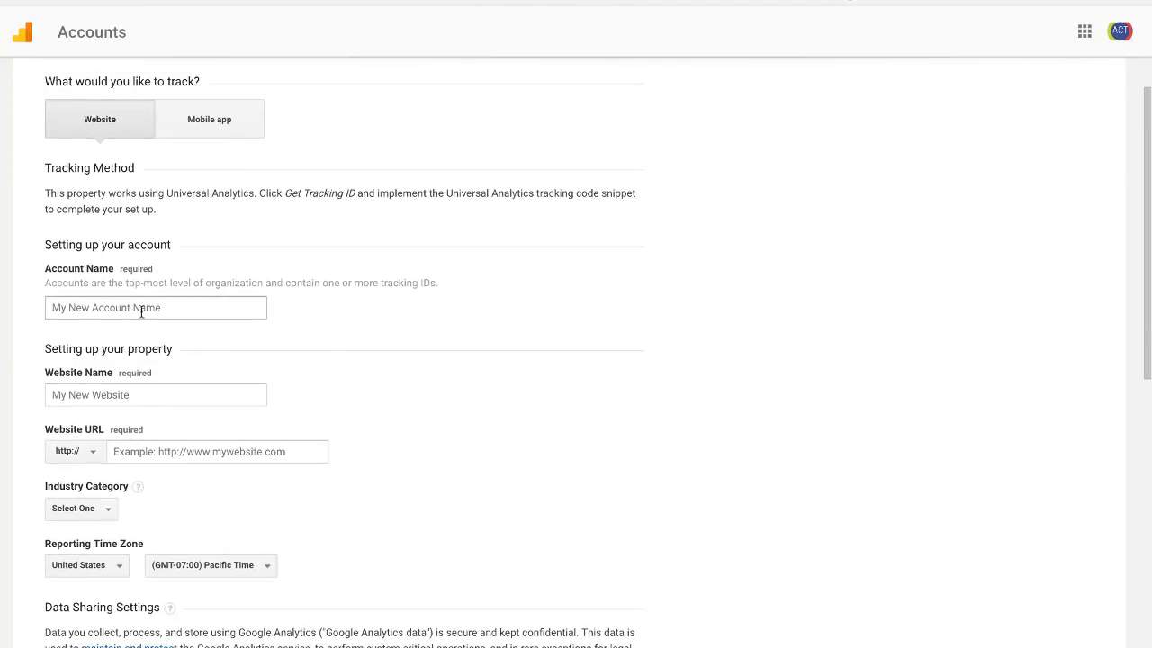
click(142, 308)
text(ACT Marketing)
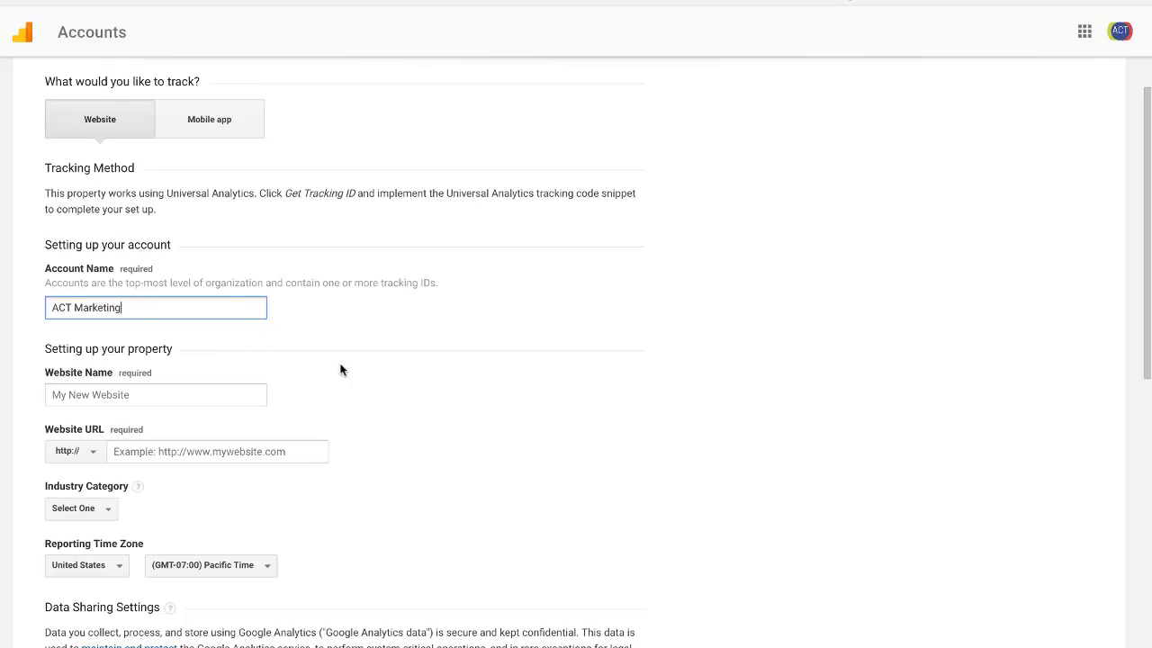
scroll(342, 368, down, 1)
click(223, 267)
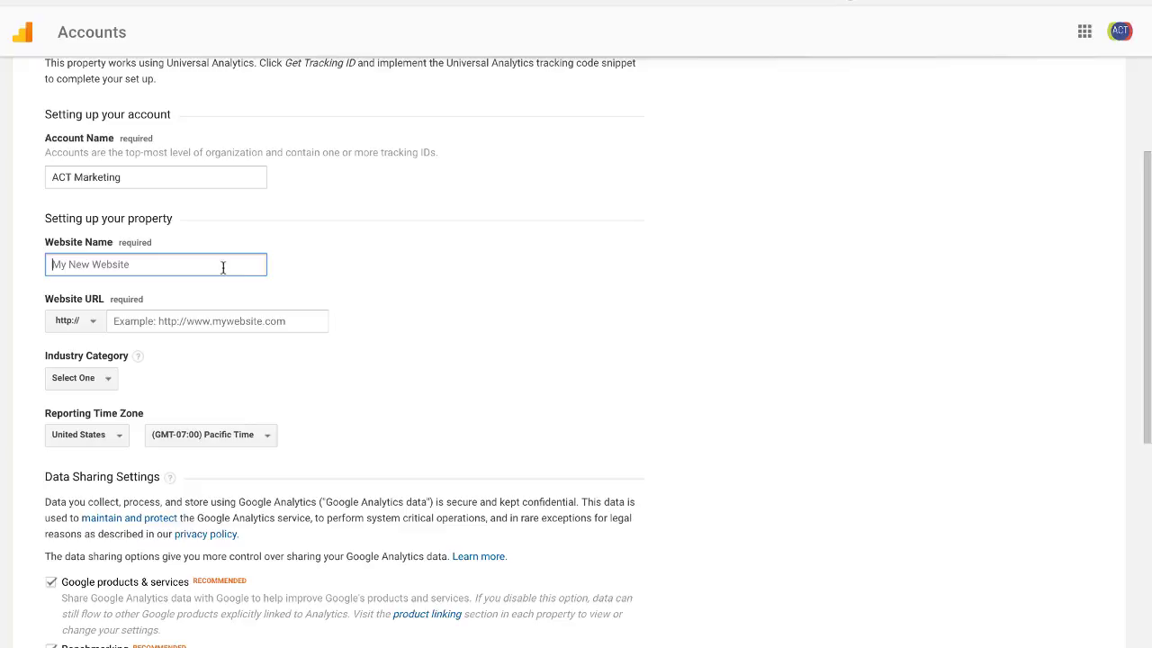
scroll(413, 275, down, 1)
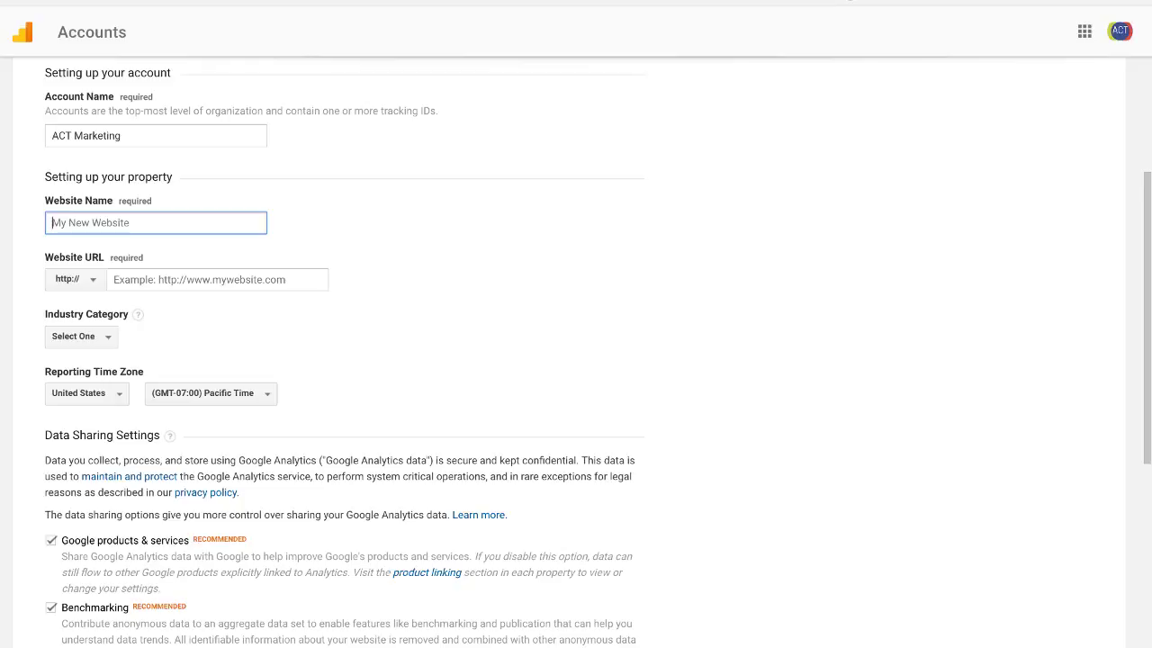
text(actfunnel.com)
key(Tab)
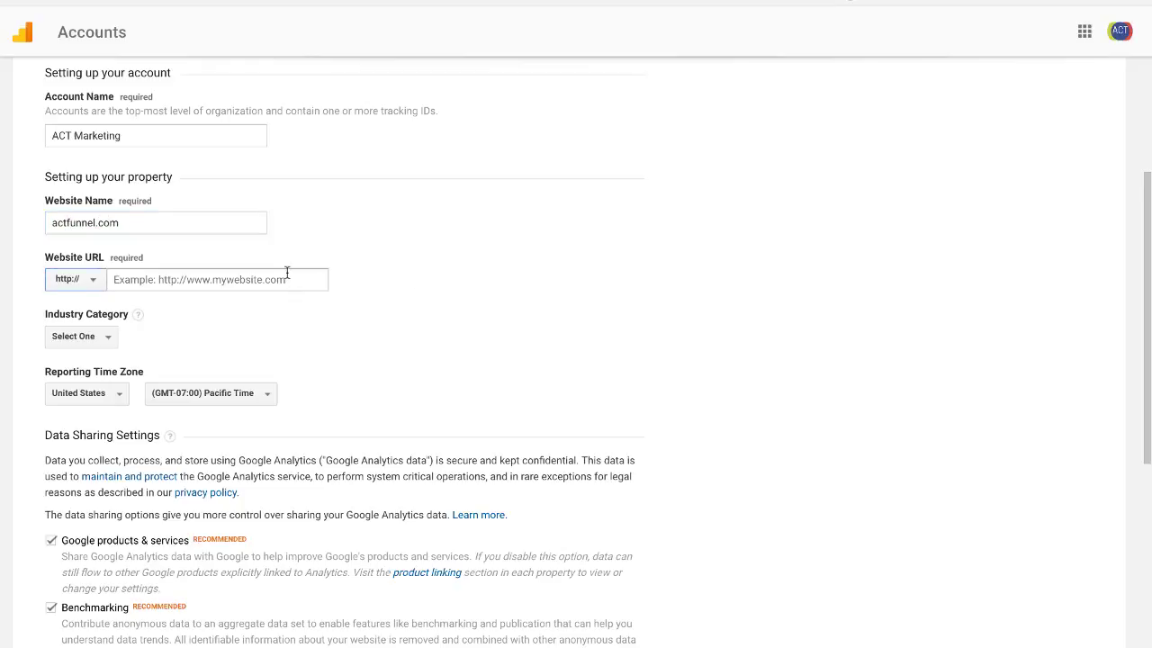
click(287, 277)
text(http://actfunnel.com)
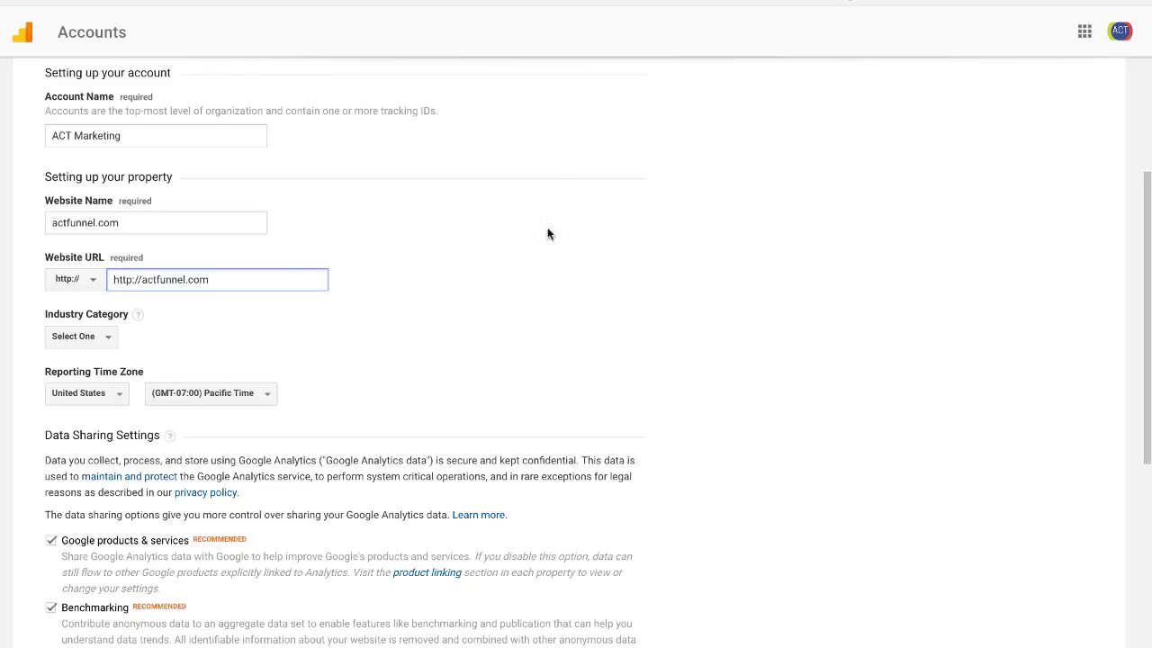
Step: Set the property's industry category to Business and Industrial Markets
scroll(437, 315, down, 3)
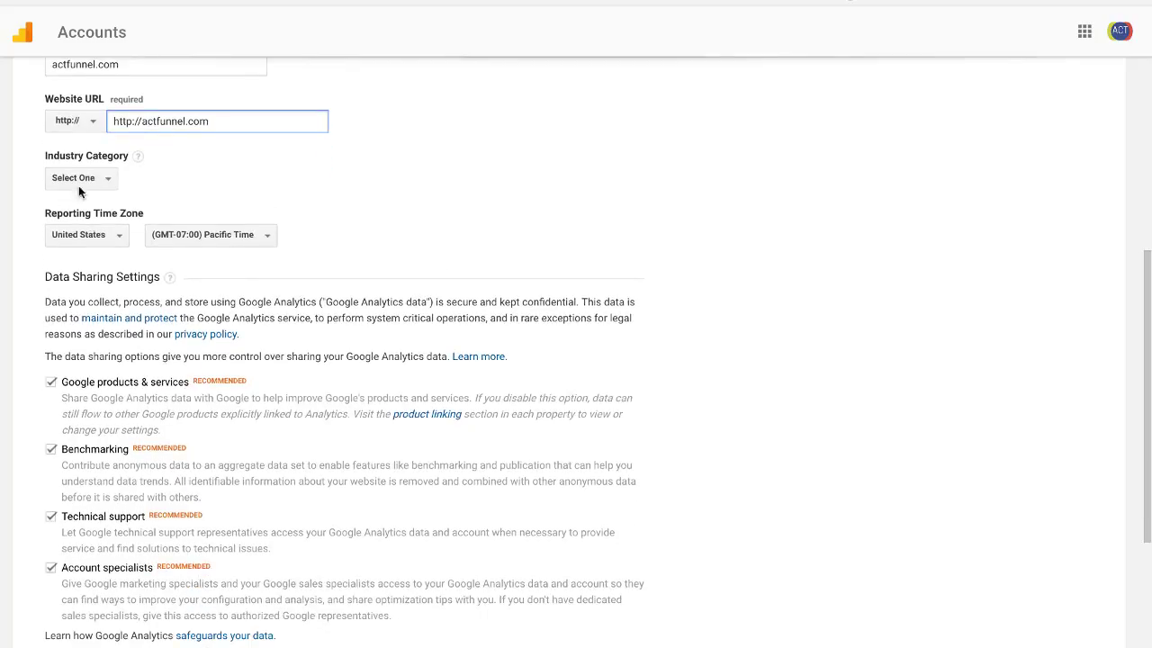
click(106, 178)
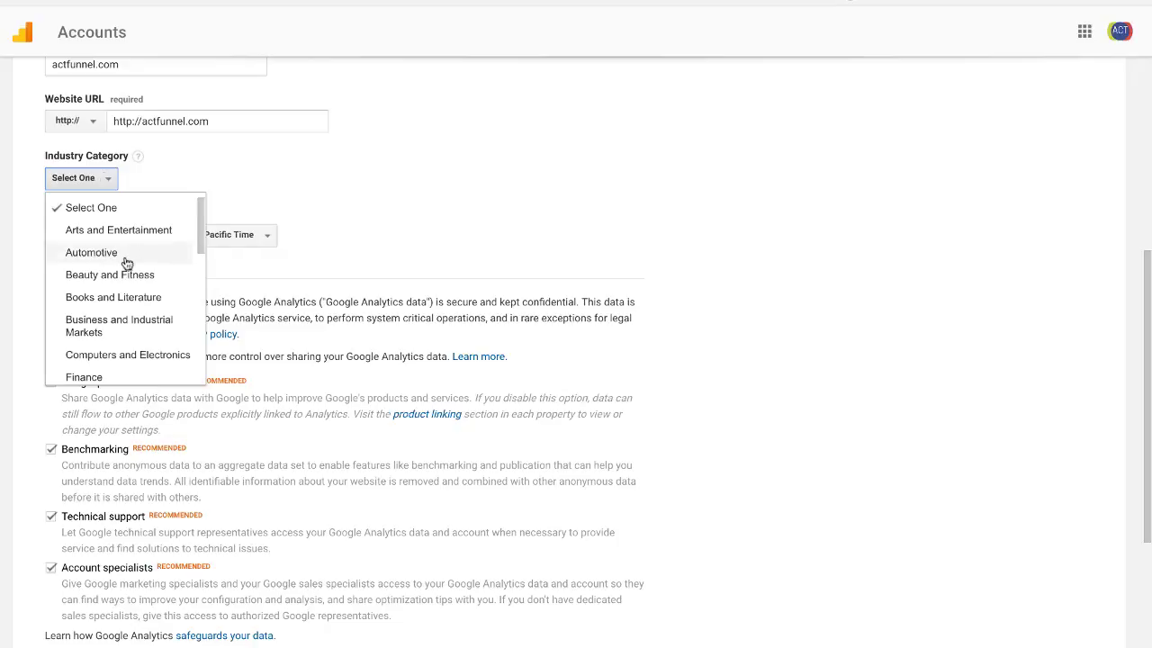
scroll(126, 263, down, 4)
scroll(127, 264, down, 7)
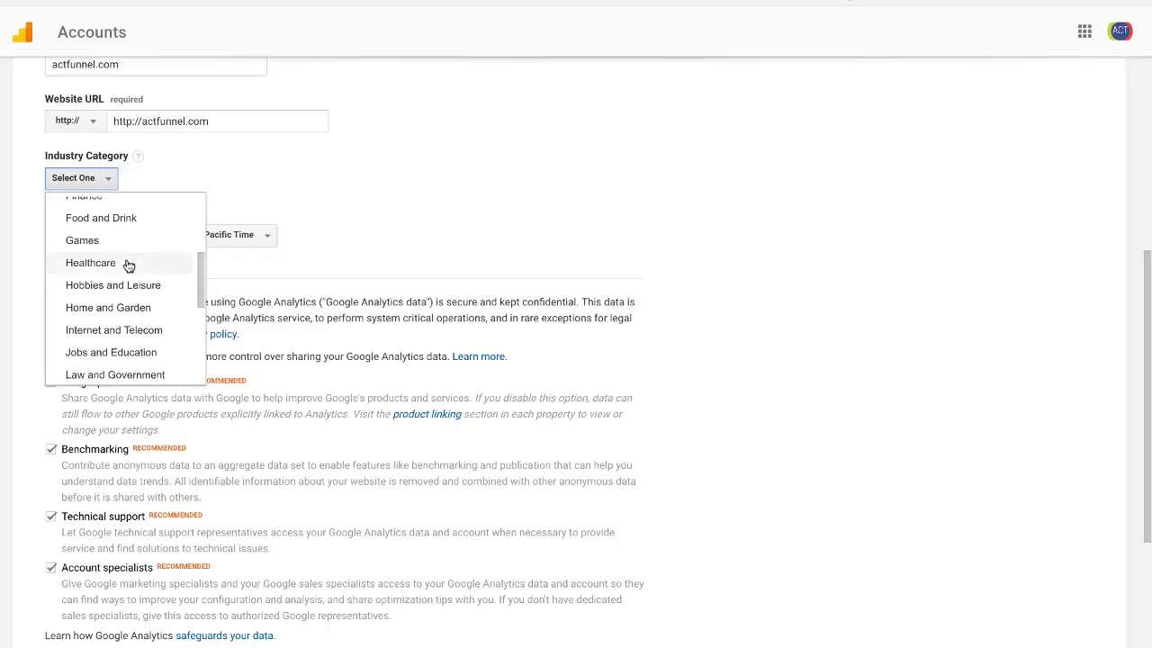
scroll(127, 266, down, 2)
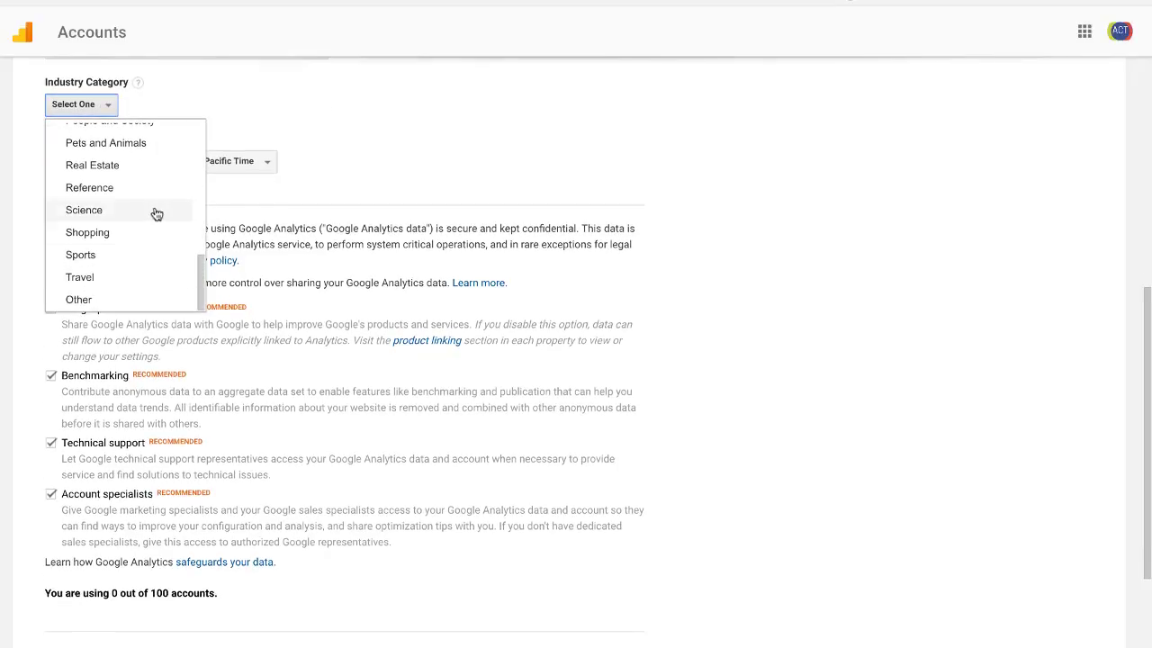
scroll(155, 213, up, 3)
scroll(156, 213, up, 5)
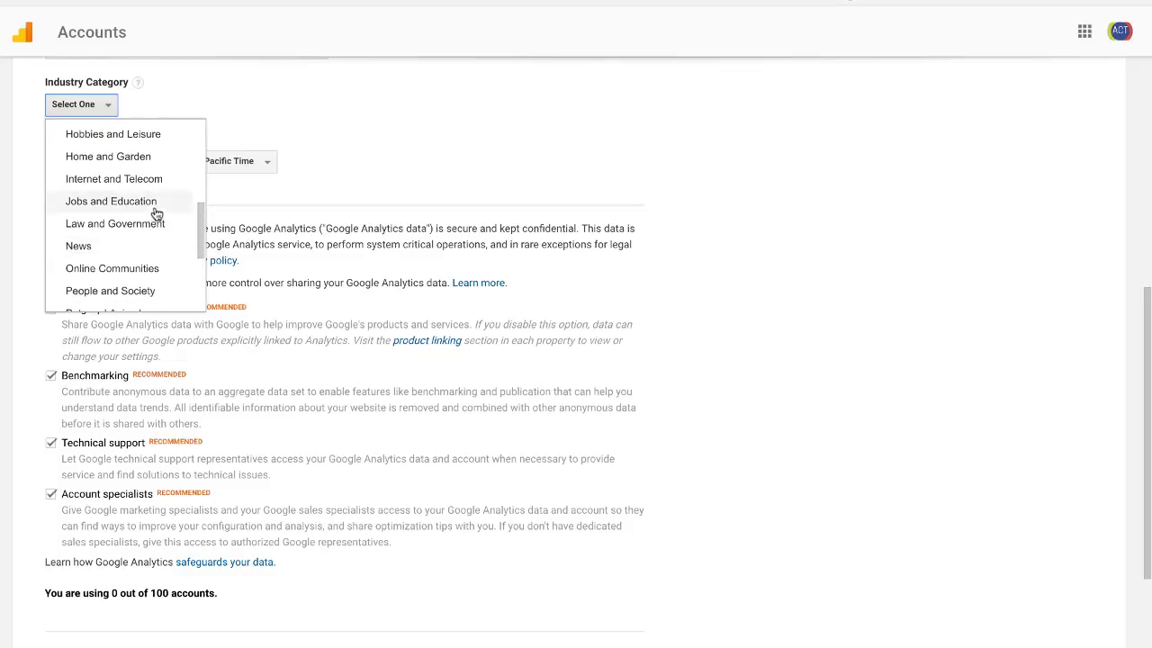
scroll(157, 214, up, 4)
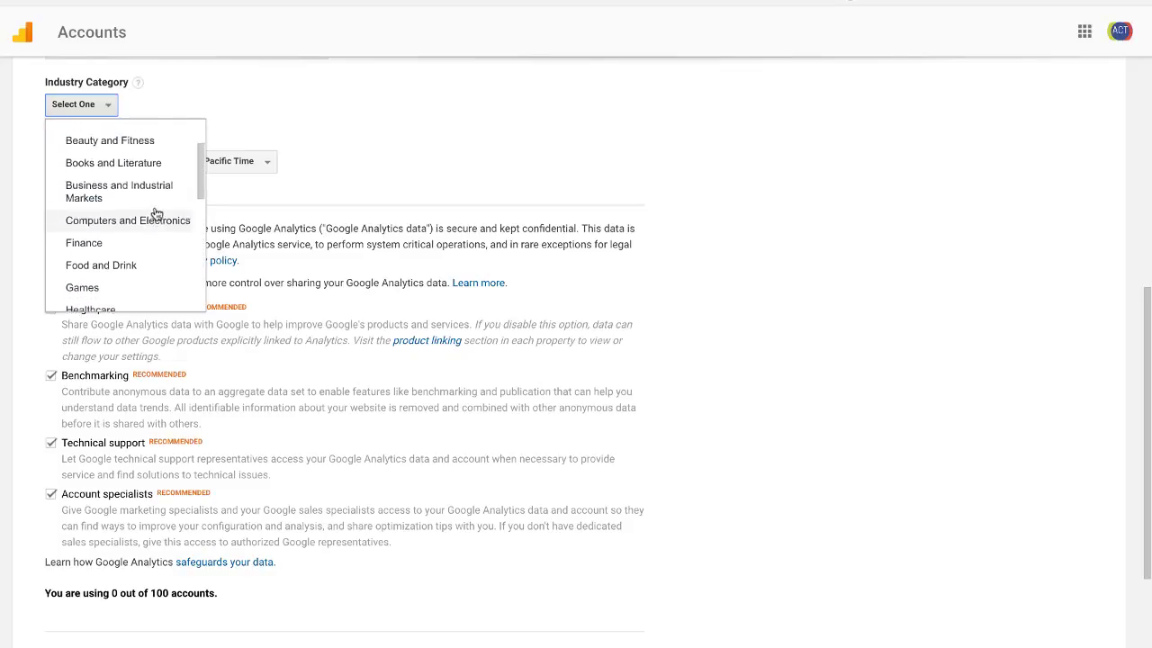
scroll(160, 285, down, 1)
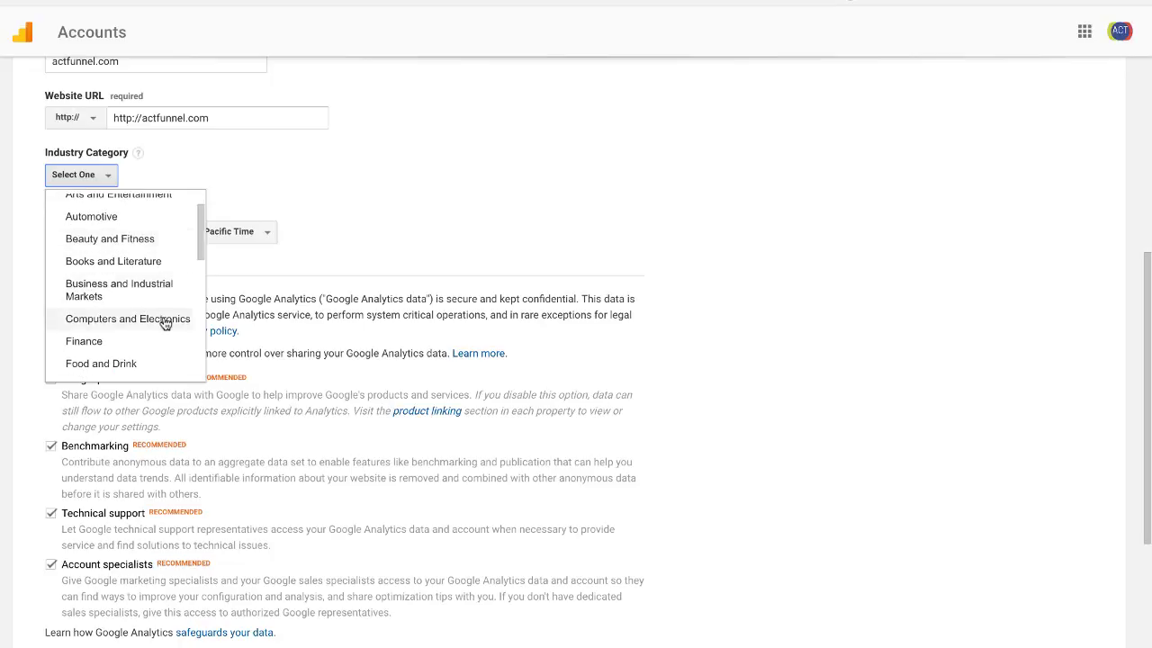
click(163, 304)
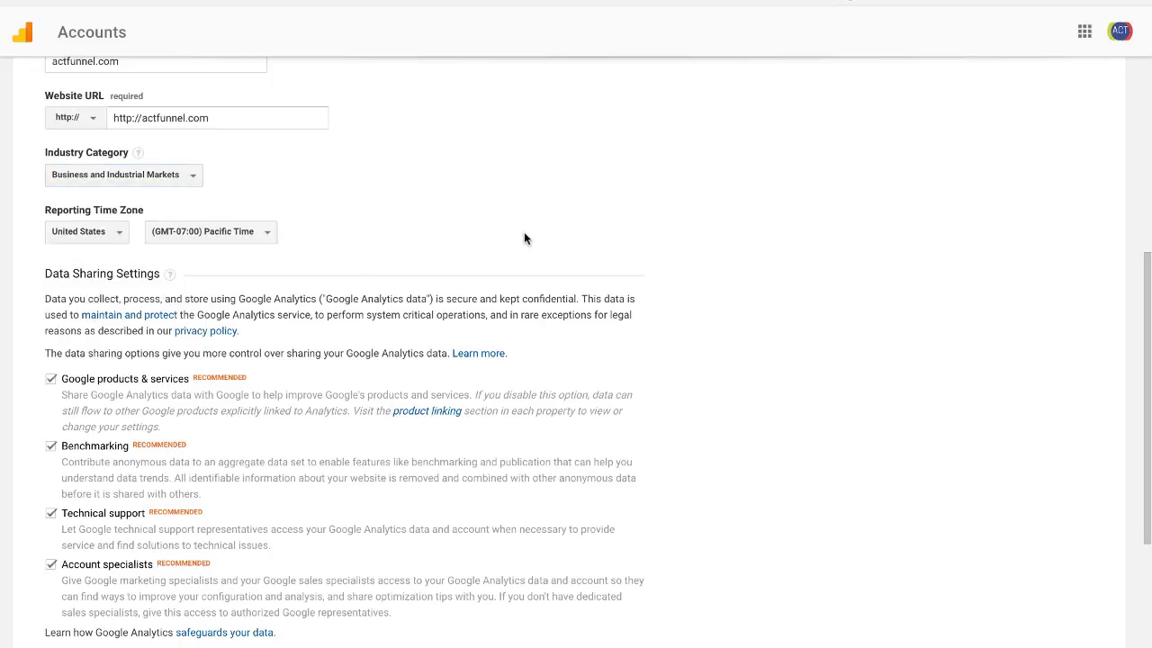
Step: Turn off all four data sharing settings: Google products & services, Benchmarking, Technical support and Account specialists
scroll(525, 237, down, 1)
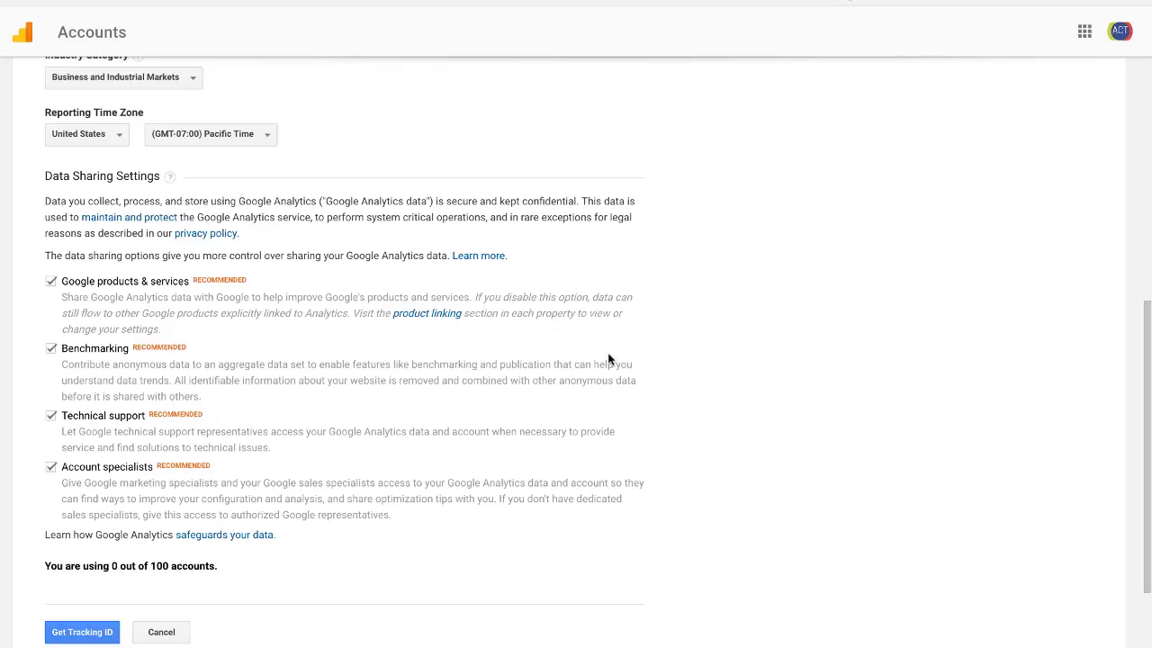
scroll(608, 359, down, 1)
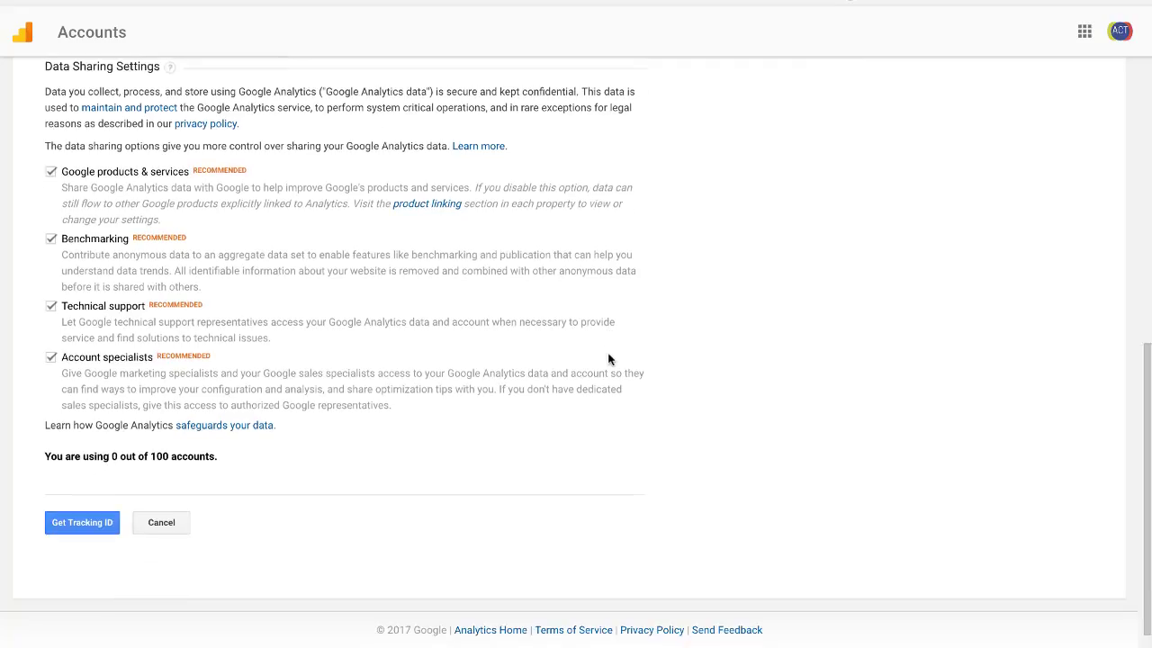
click(51, 171)
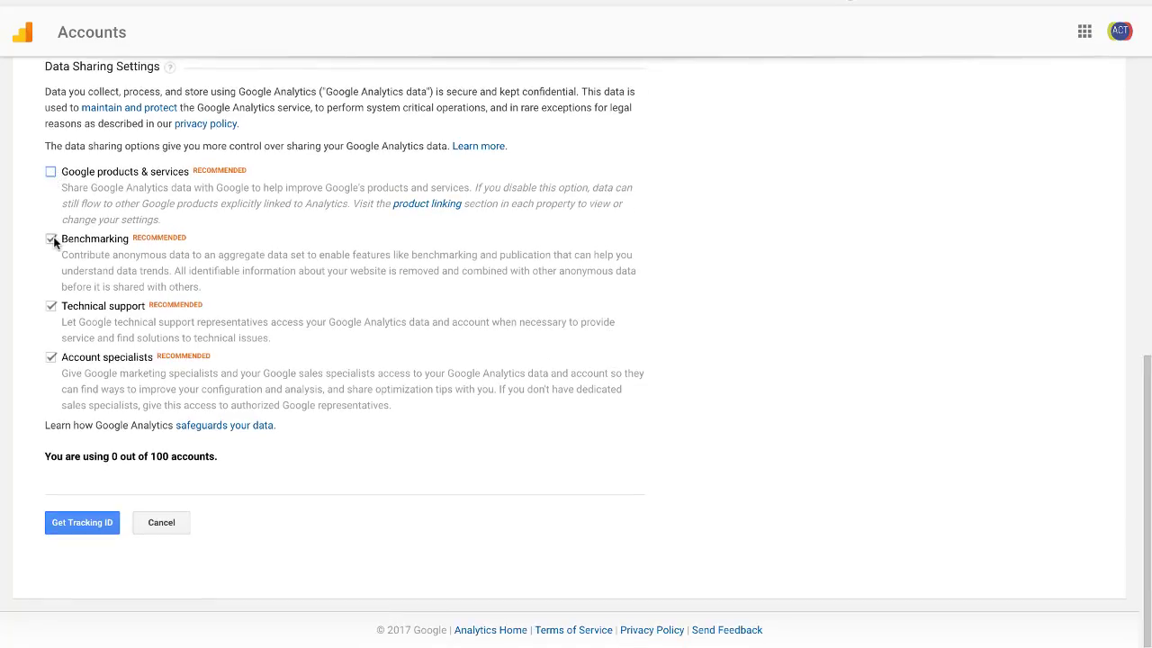
click(52, 240)
click(51, 306)
click(51, 357)
scroll(312, 388, up, 2)
scroll(309, 369, down, 1)
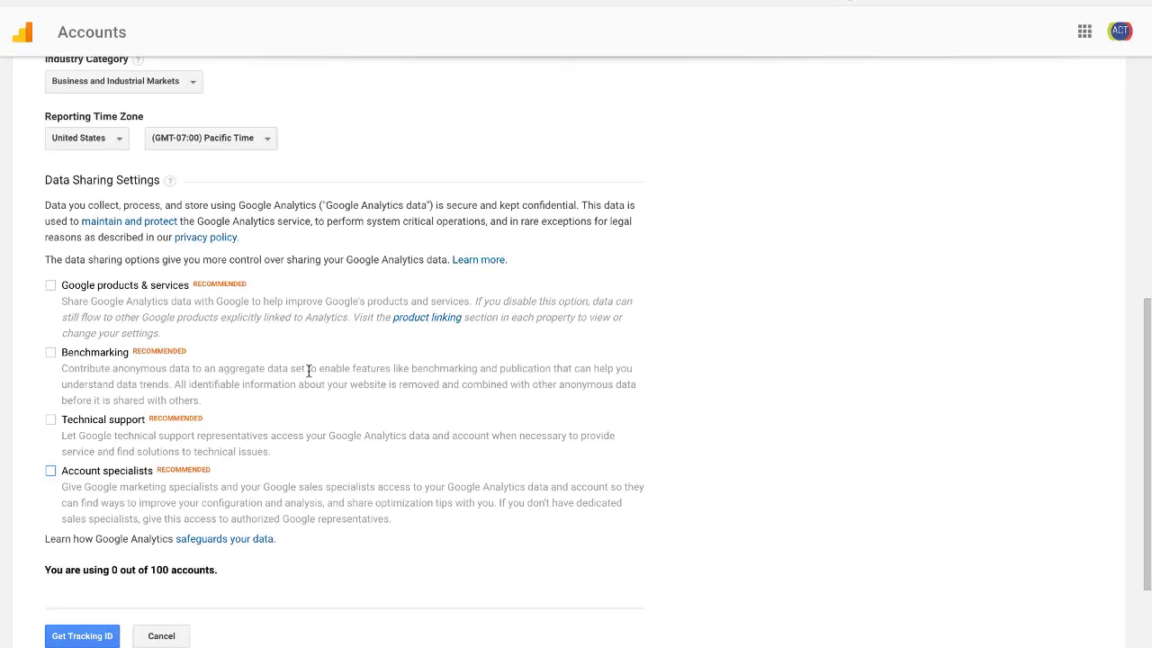
Step: Submit the new account to get a tracking ID and accept the United States terms of service agreement
scroll(336, 166, down, 3)
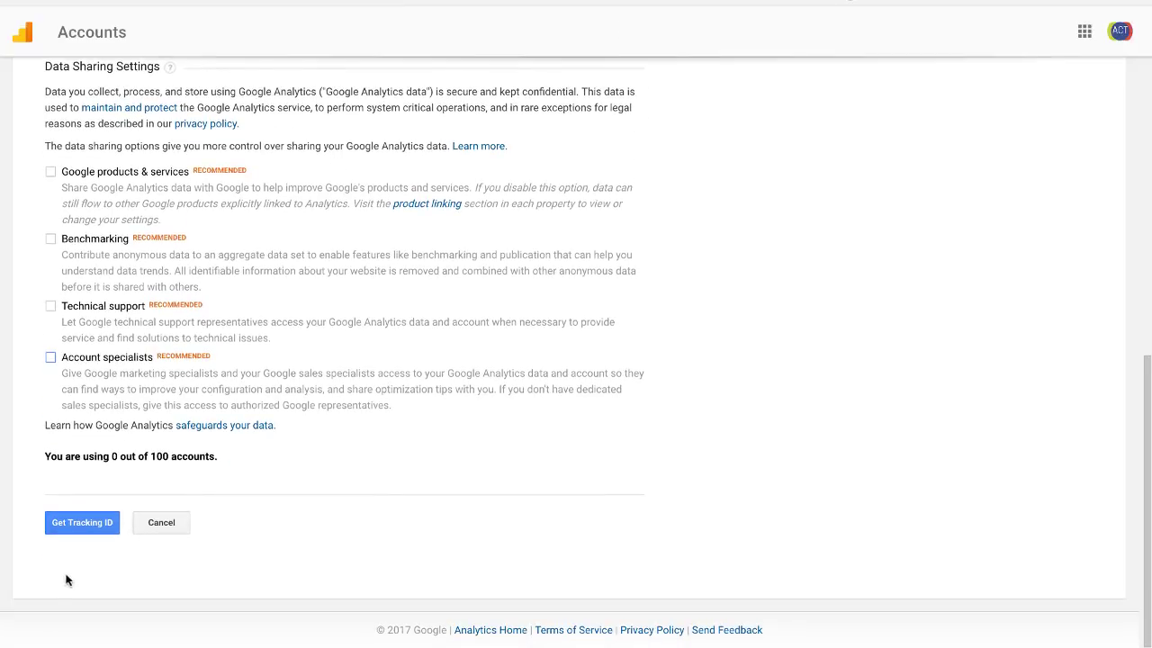
click(79, 535)
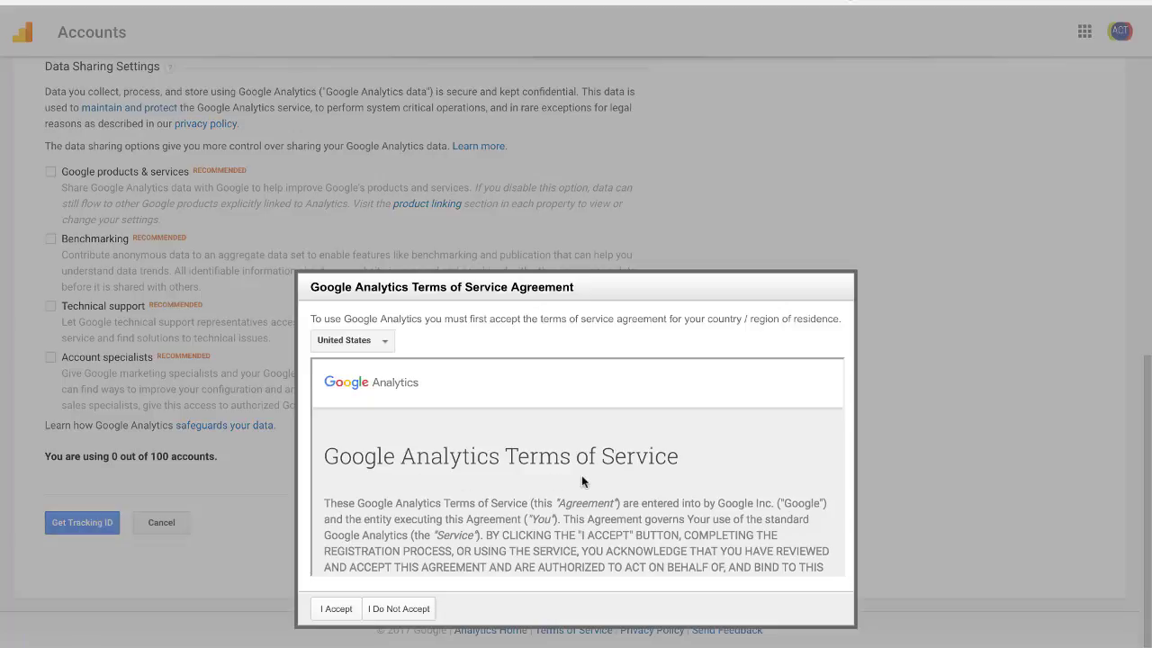
scroll(581, 480, down, 15)
scroll(581, 475, down, 20)
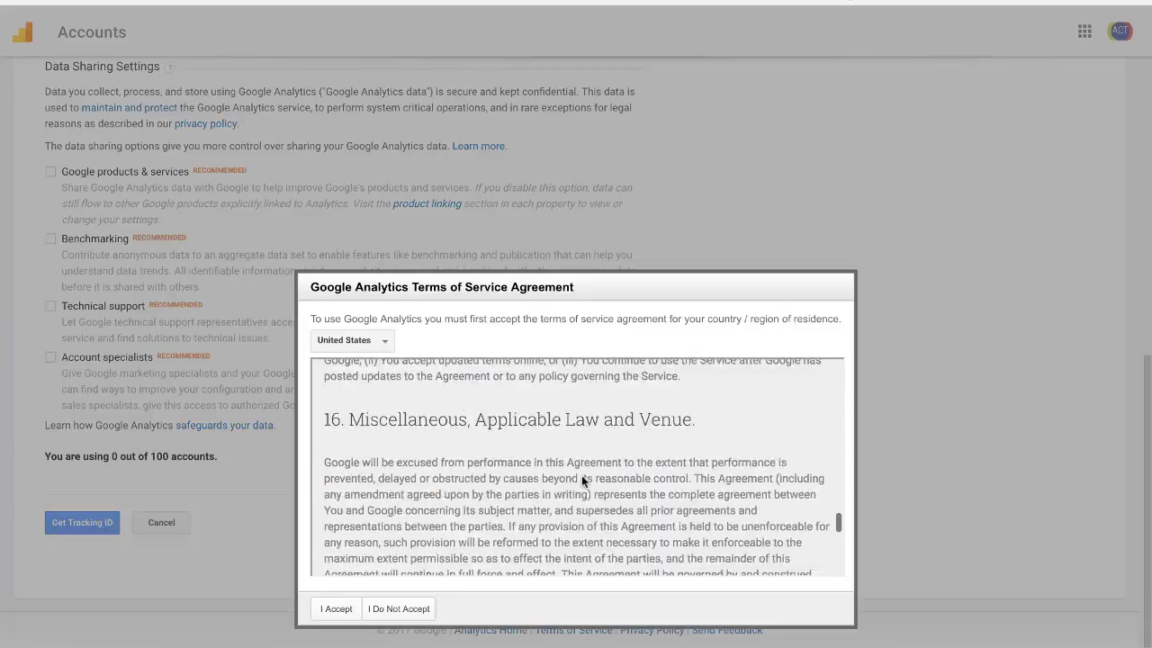
click(335, 608)
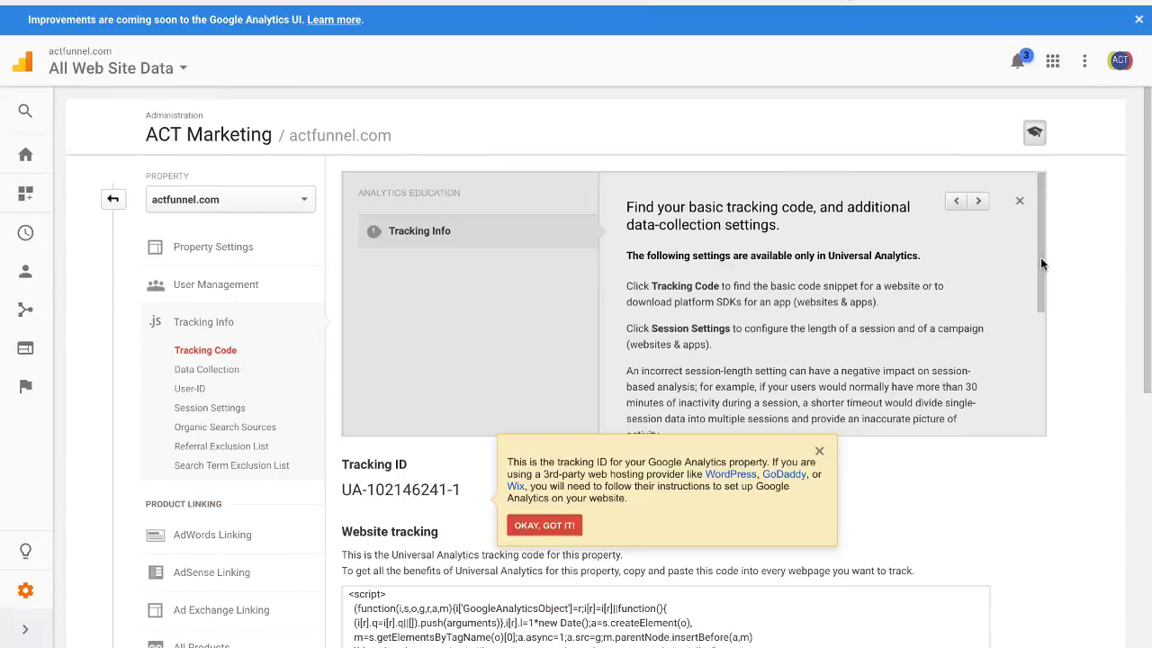
Step: Dismiss the pop-up tip about the tracking ID on the property's tracking code page
scroll(1092, 361, down, 2)
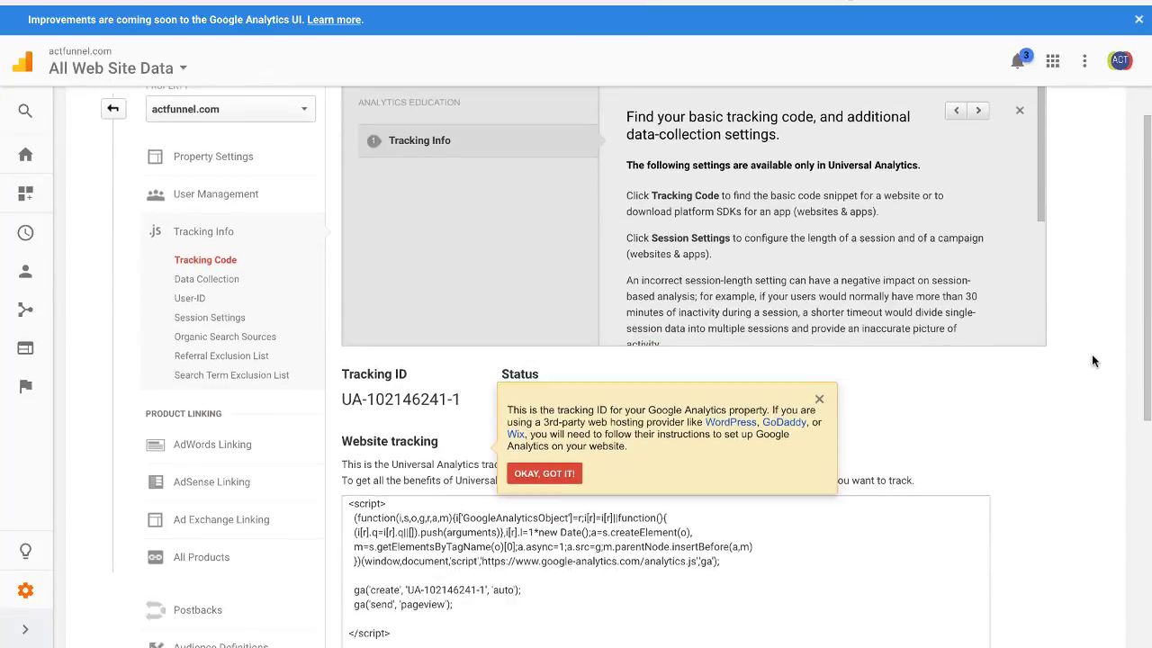
scroll(1091, 360, up, 2)
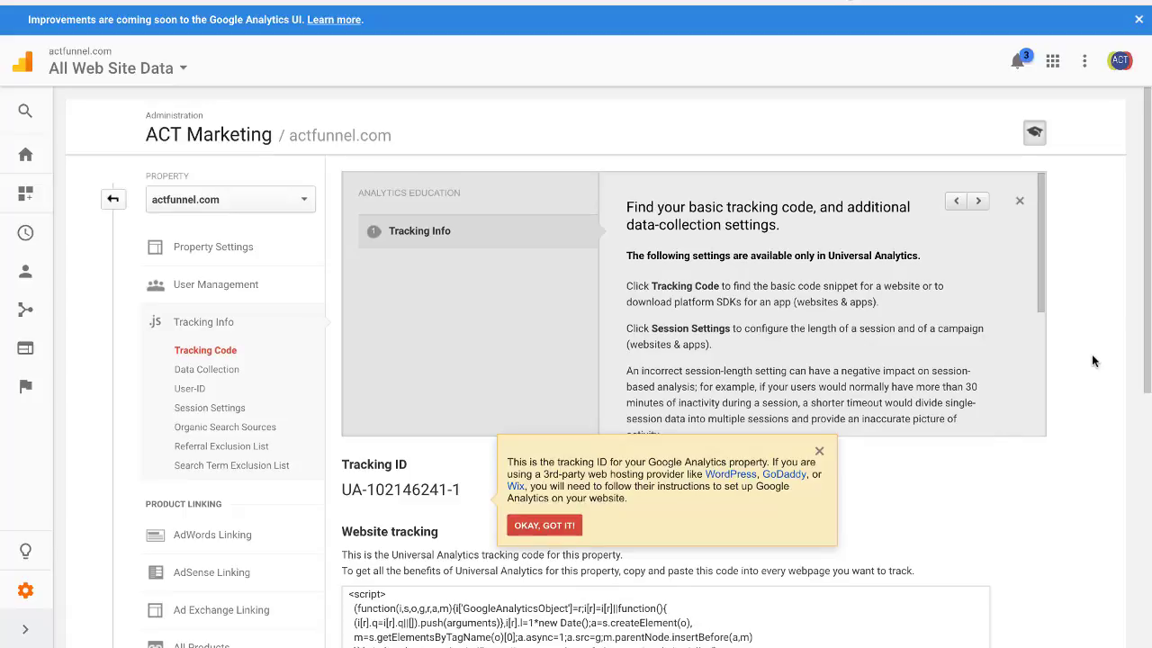
scroll(1091, 361, down, 1)
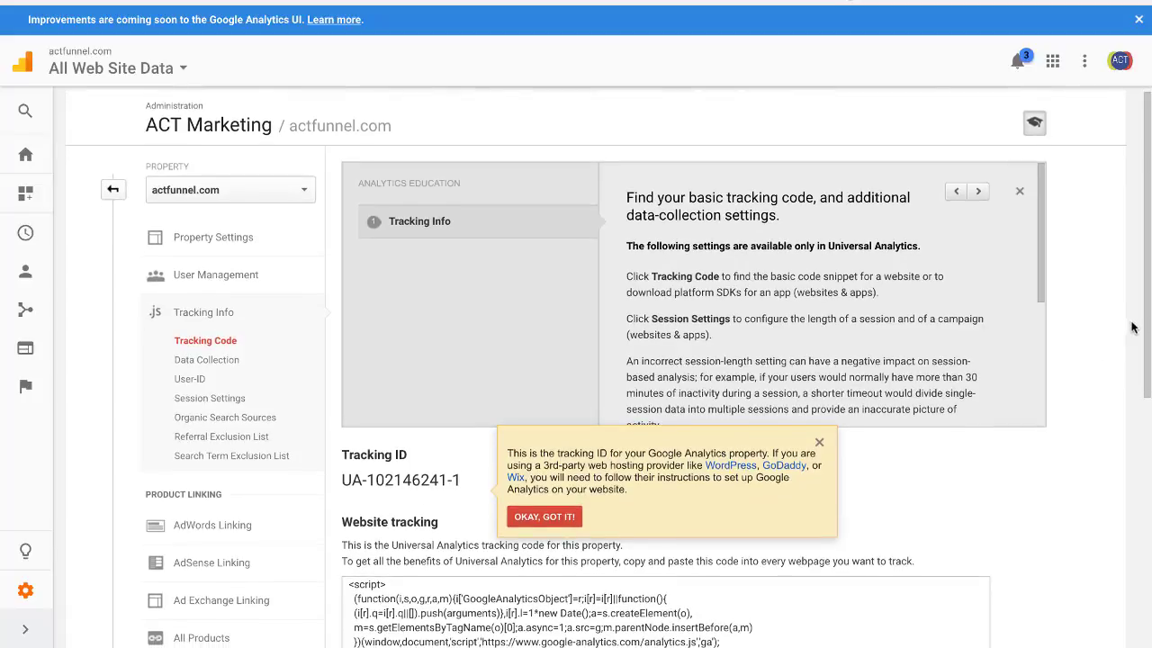
scroll(1132, 327, down, 3)
scroll(1132, 328, down, 1)
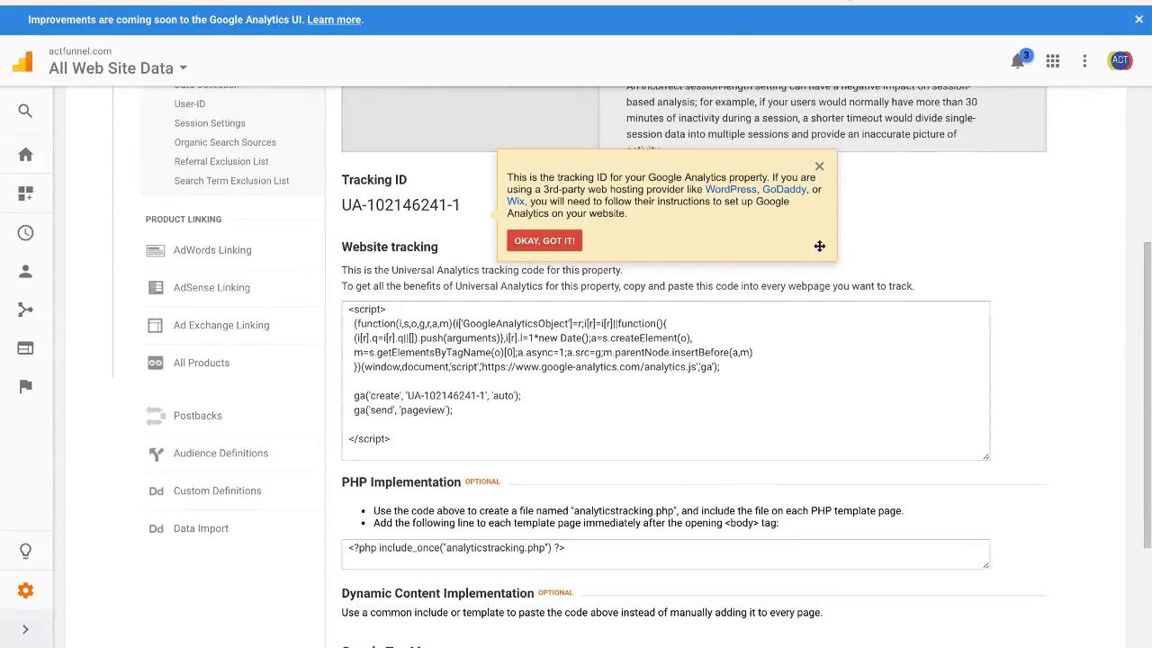
click(545, 241)
Step: Examine the property's tracking ID and website tracking script, highlighting each, and review the optional implementation notes below
drag(336, 209, 465, 205)
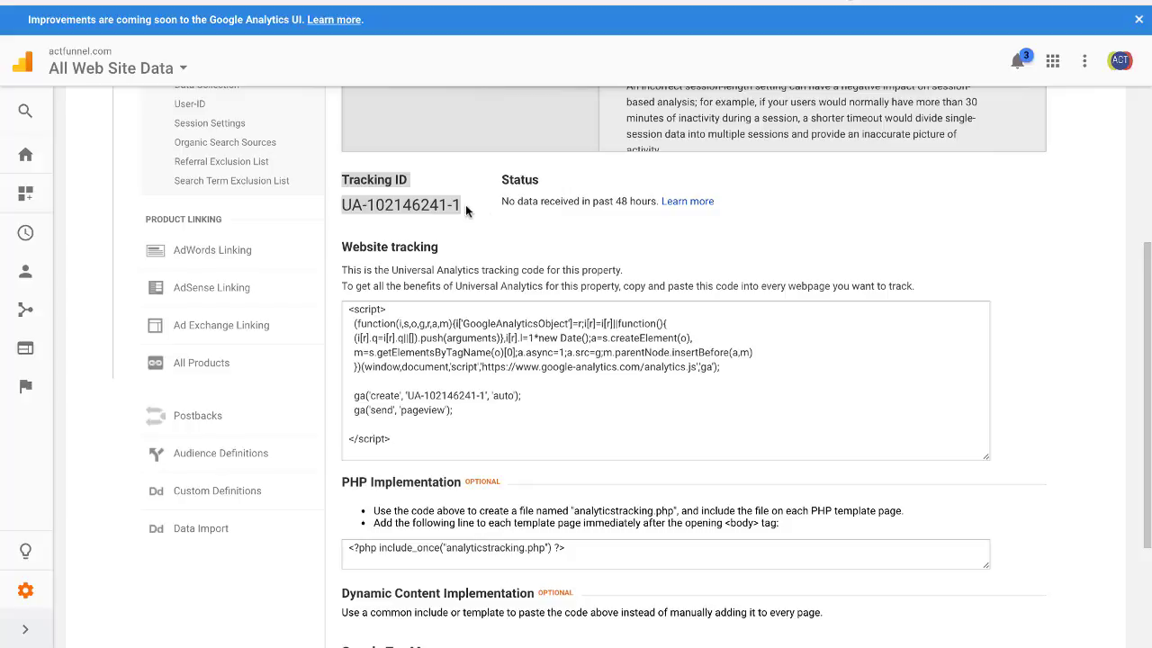
click(602, 394)
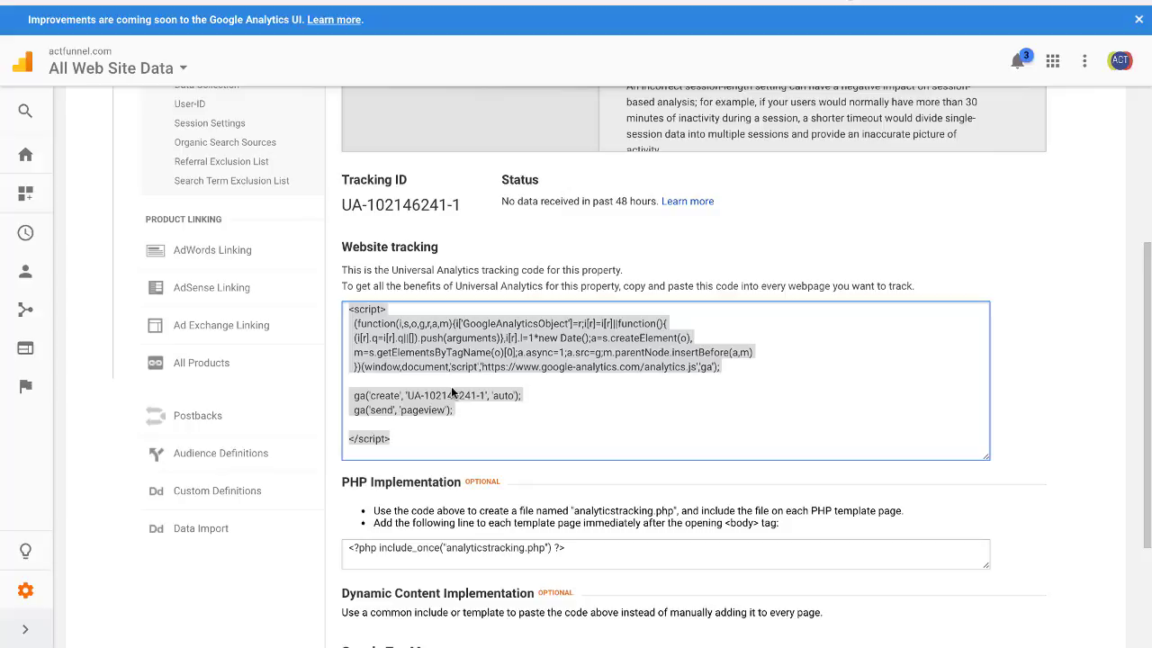
scroll(531, 366, down, 1)
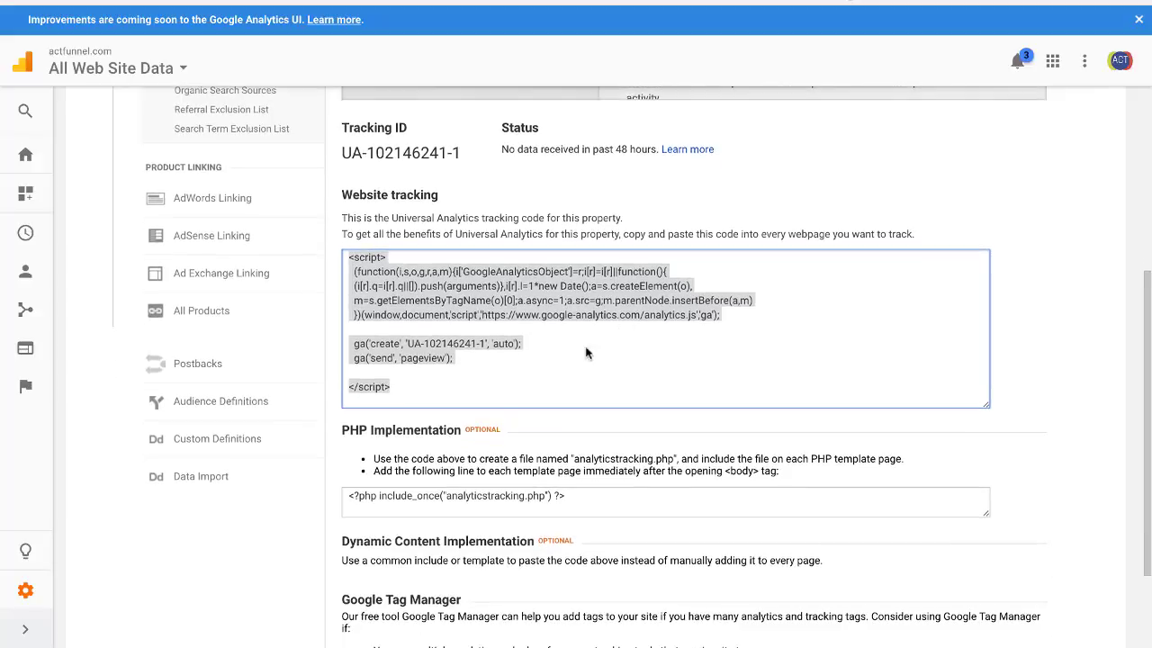
scroll(693, 342, up, 1)
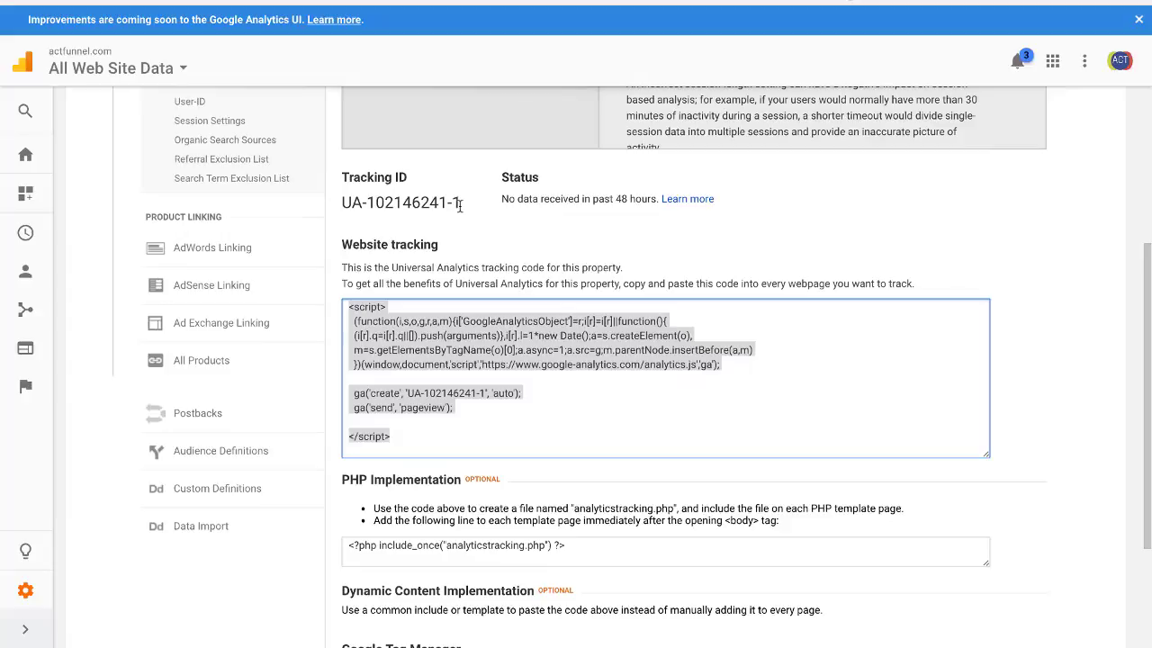
drag(460, 205, 345, 204)
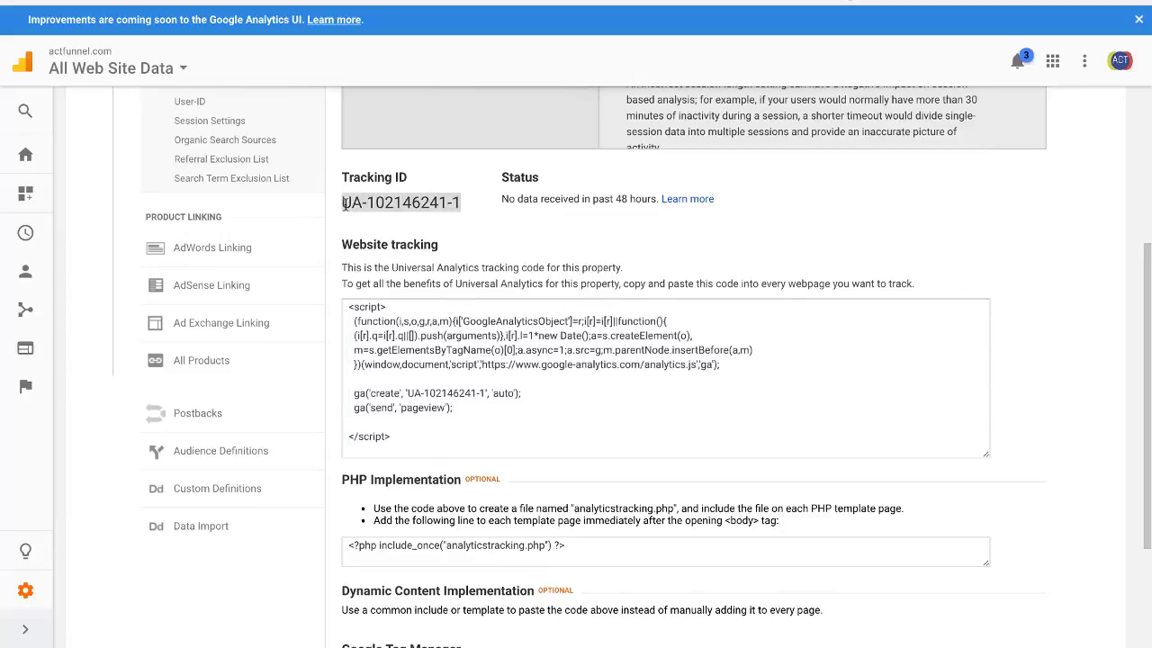
click(782, 365)
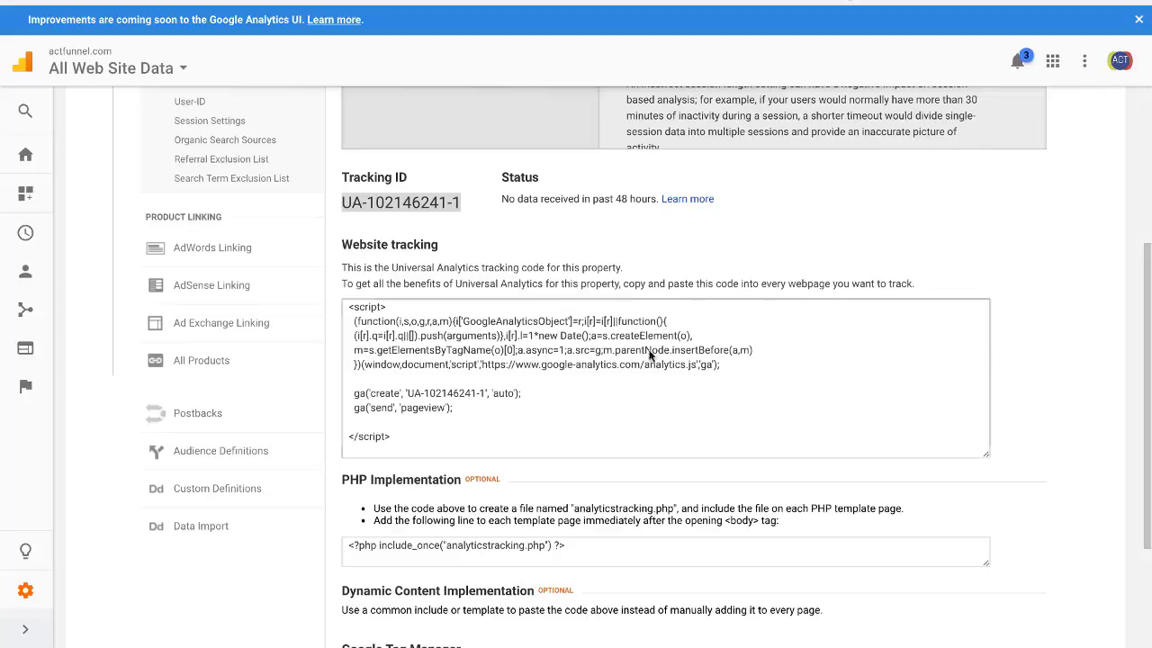
click(1056, 317)
scroll(1056, 317, down, 3)
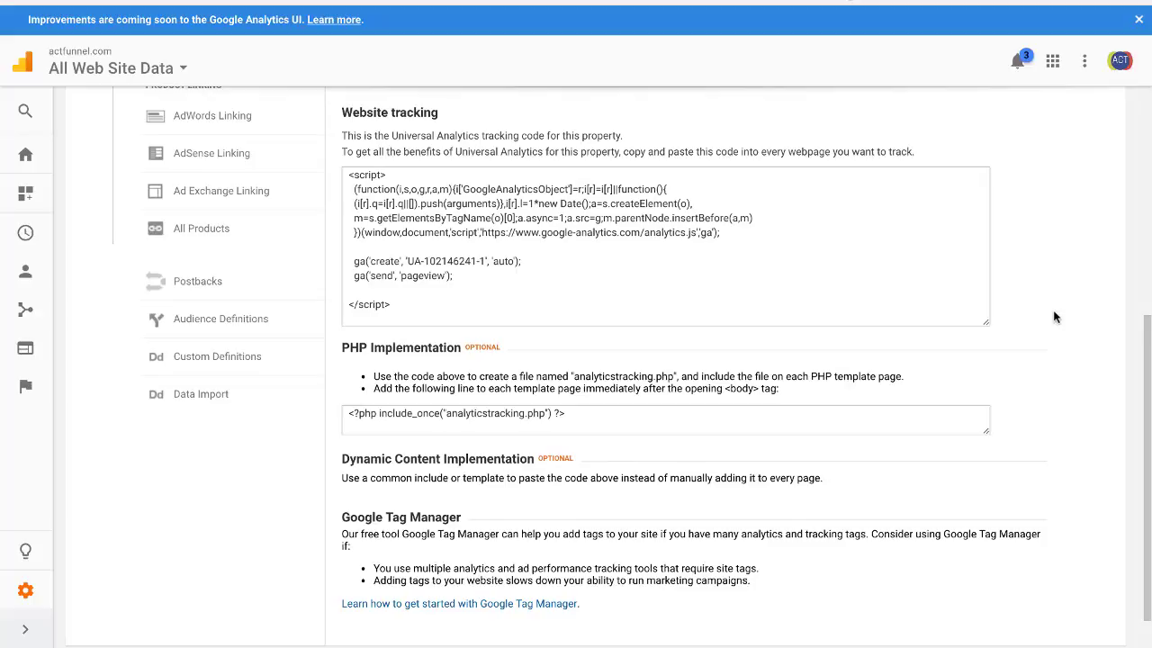
Step: Copy the website tracking script, switch to the WordPress theme's Analytics / Scripts options, and enlarge the Header Script box
click(425, 312)
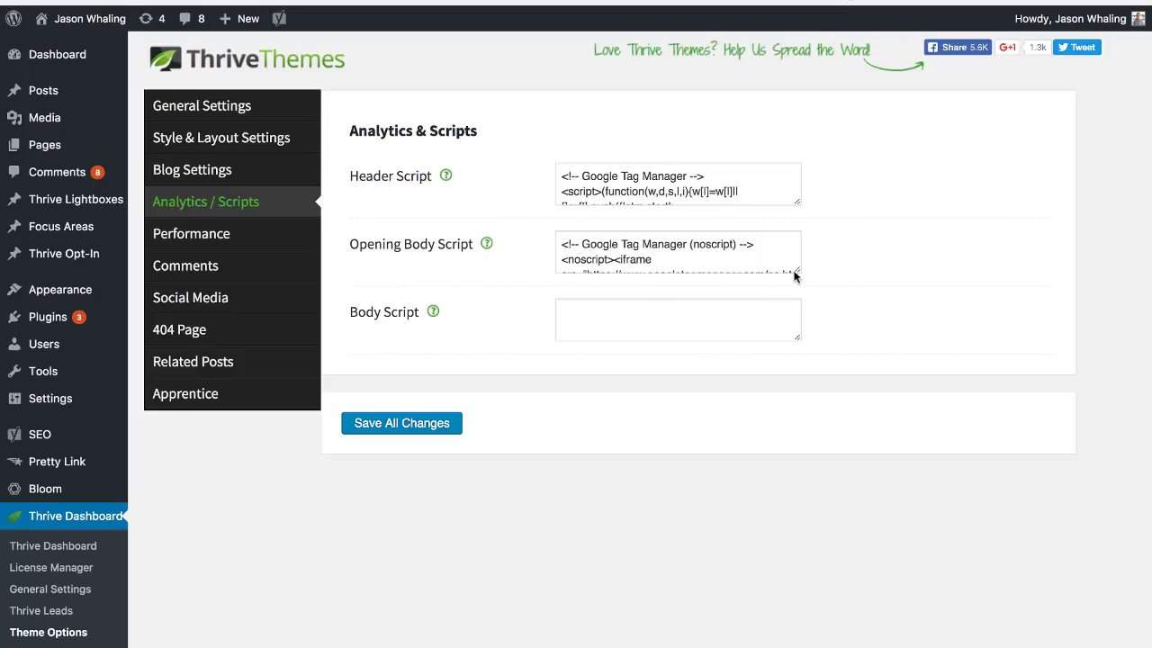
drag(795, 274, 864, 273)
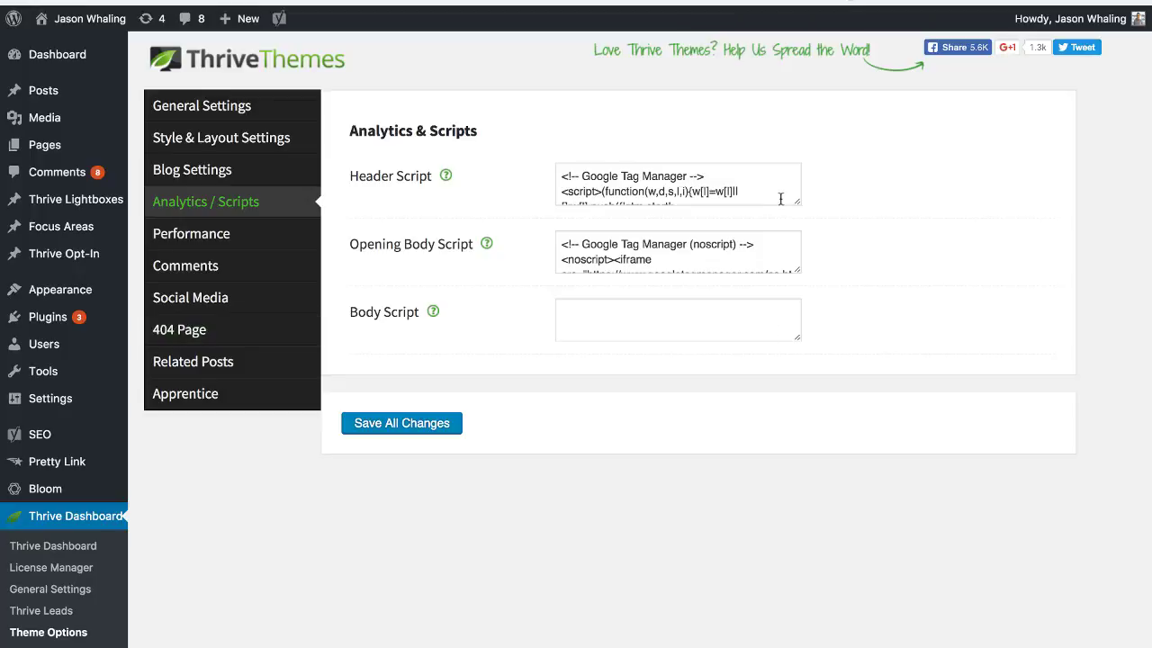
drag(797, 199, 701, 268)
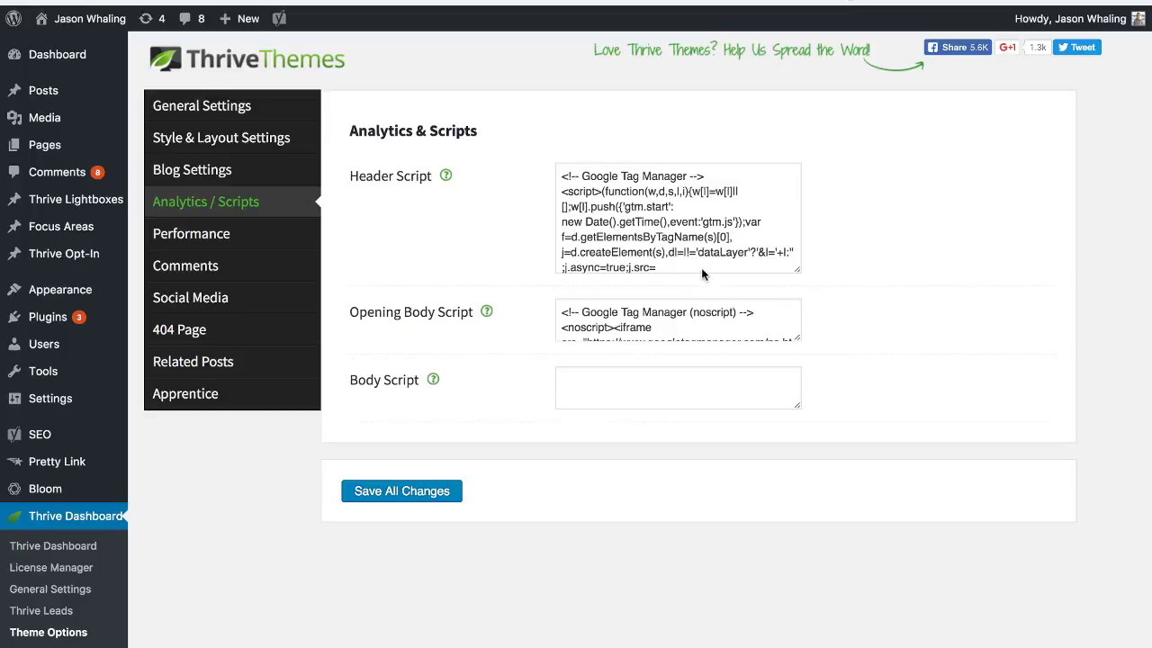
Step: Paste the Analytics tracking script below the Google Tag Manager code in the Header Script and check the pasted code
scroll(718, 238, down, 4)
scroll(718, 237, down, 3)
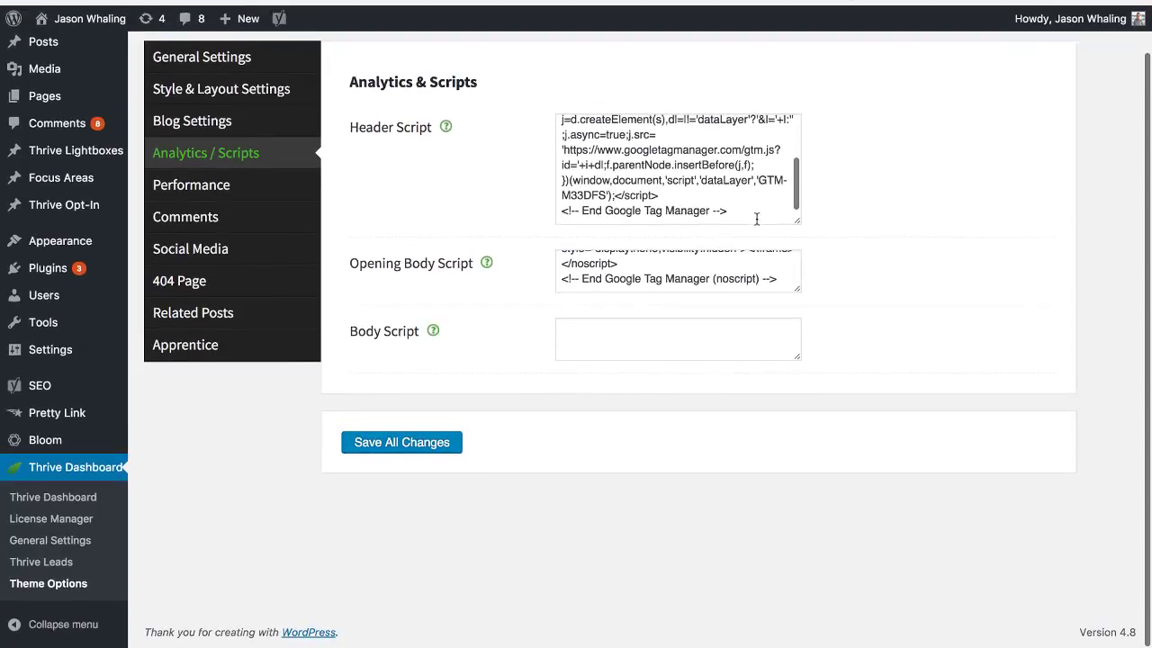
click(756, 220)
scroll(751, 207, down, 2)
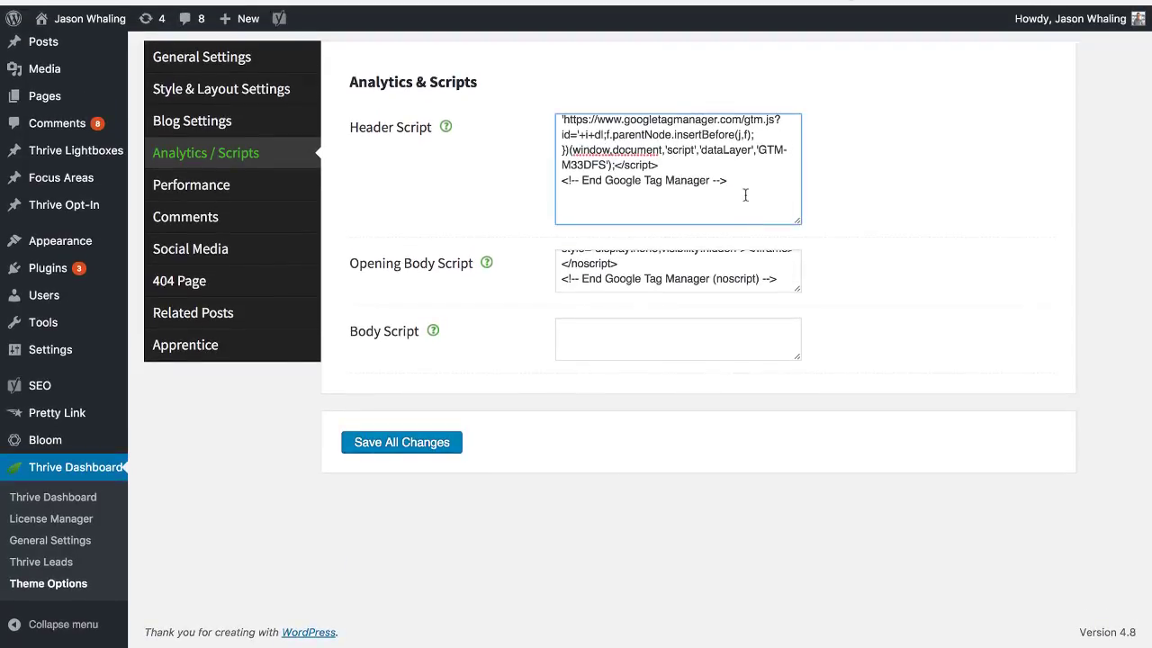
key(super+v)
scroll(750, 189, up, 4)
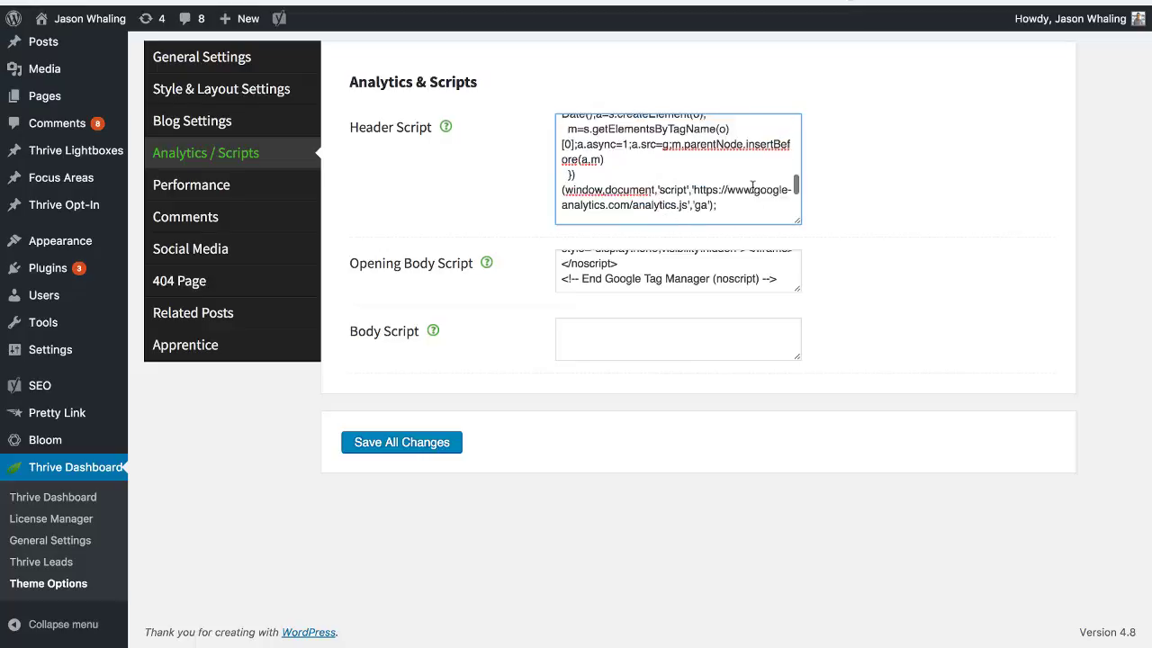
scroll(752, 187, down, 3)
scroll(747, 185, up, 4)
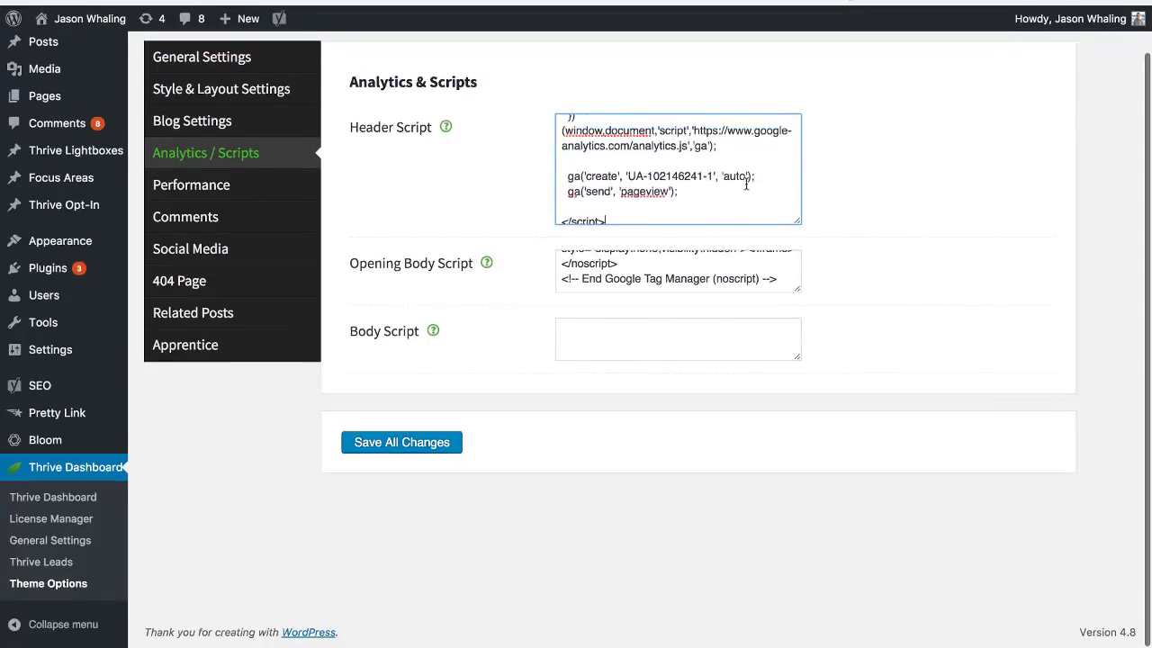
scroll(746, 185, up, 3)
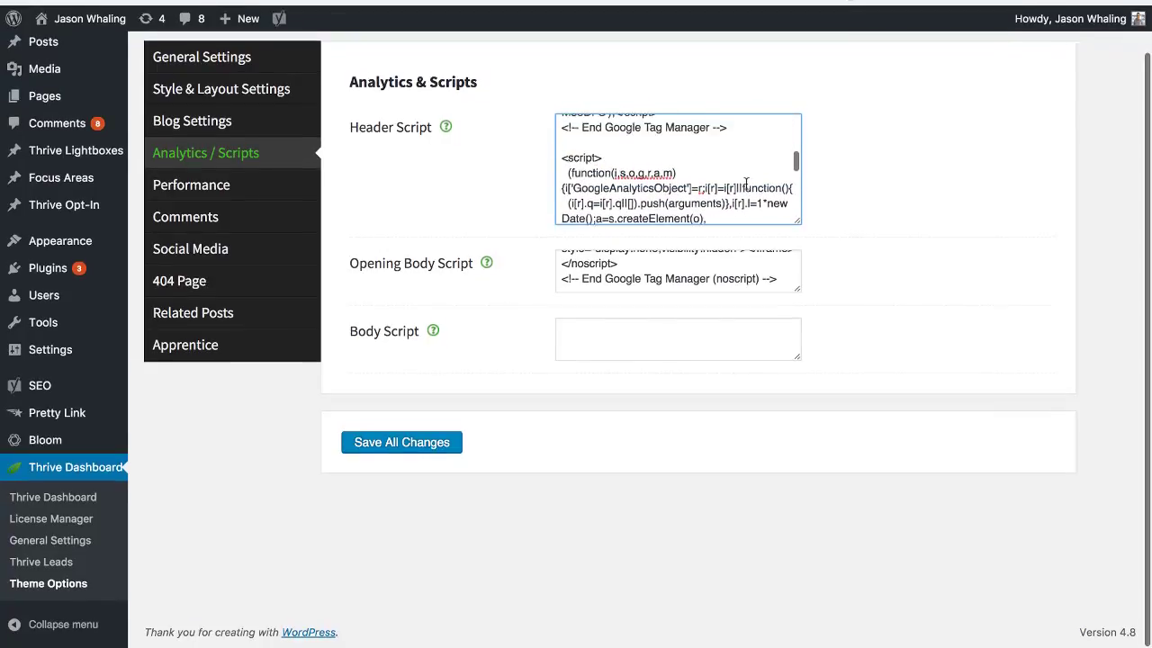
click(859, 204)
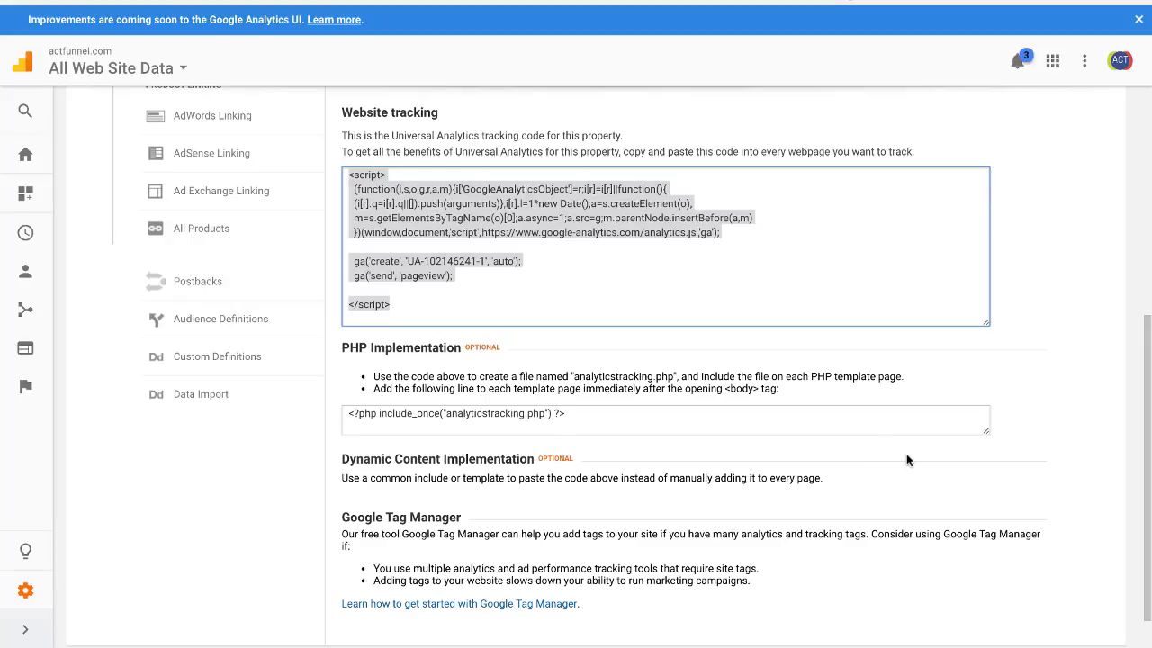
Step: Switch back to Google Analytics and review the tracking code page's Google Tag Manager section, highlighting its heading
click(899, 462)
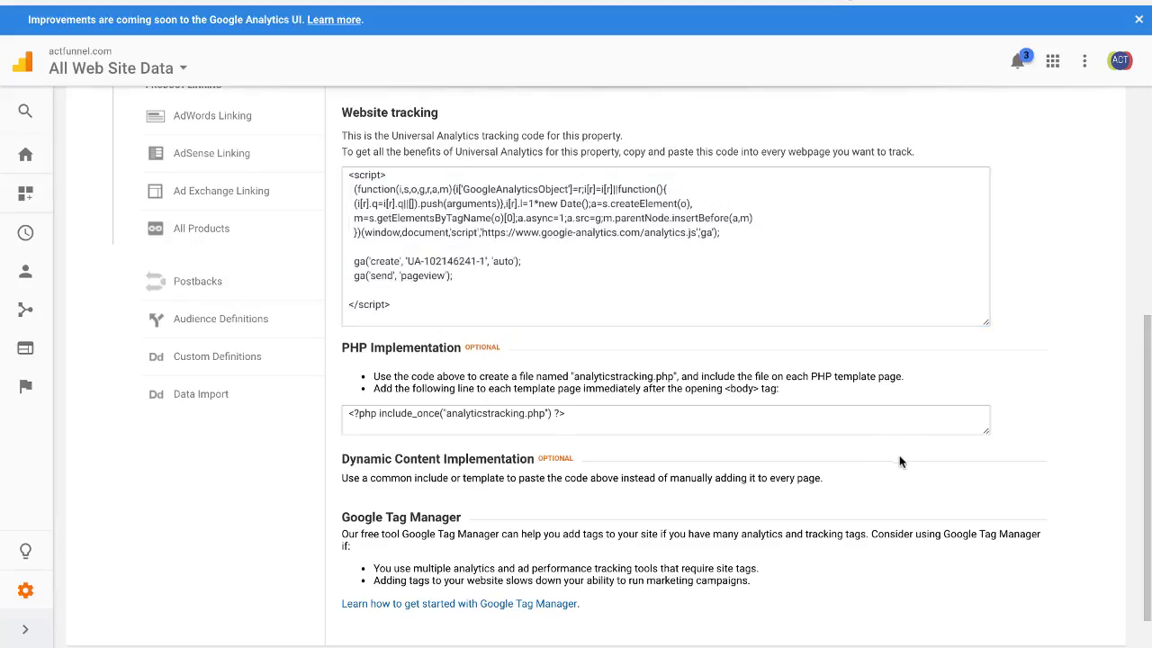
scroll(629, 450, down, 1)
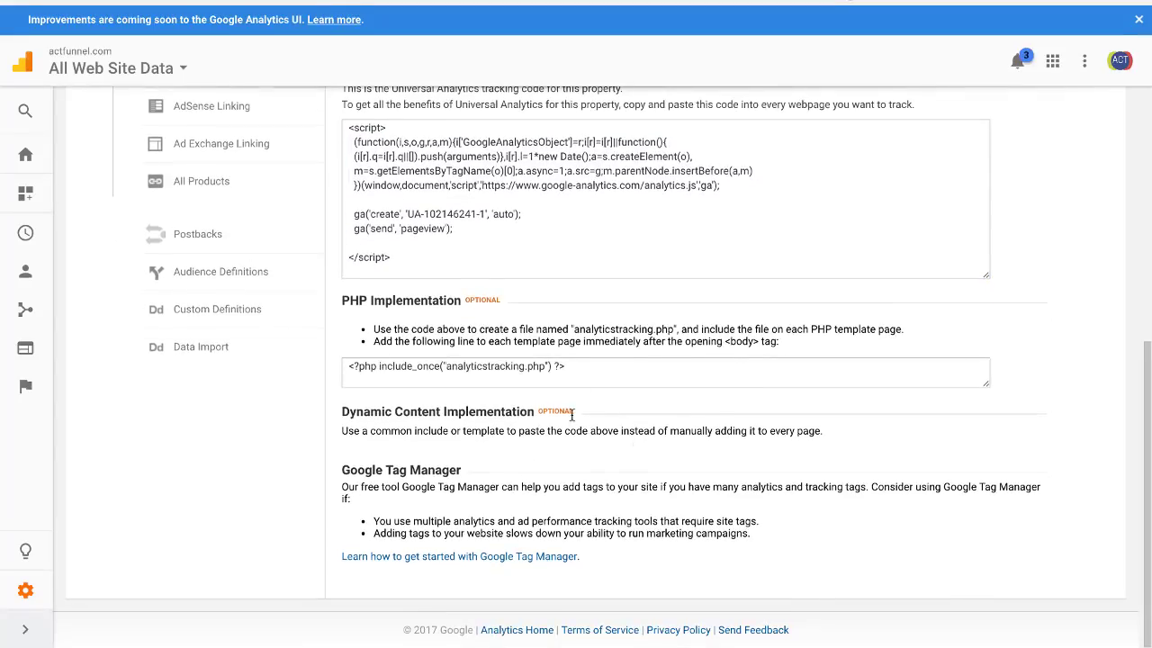
scroll(570, 414, up, 1)
shift+click(409, 506)
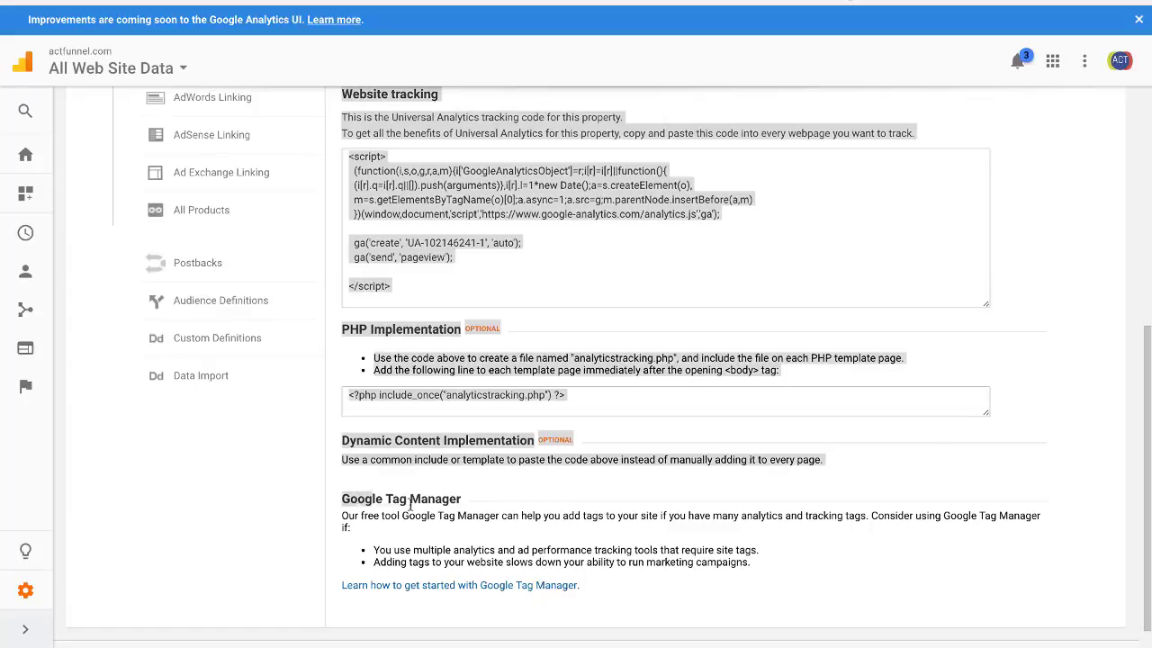
drag(410, 507, 529, 503)
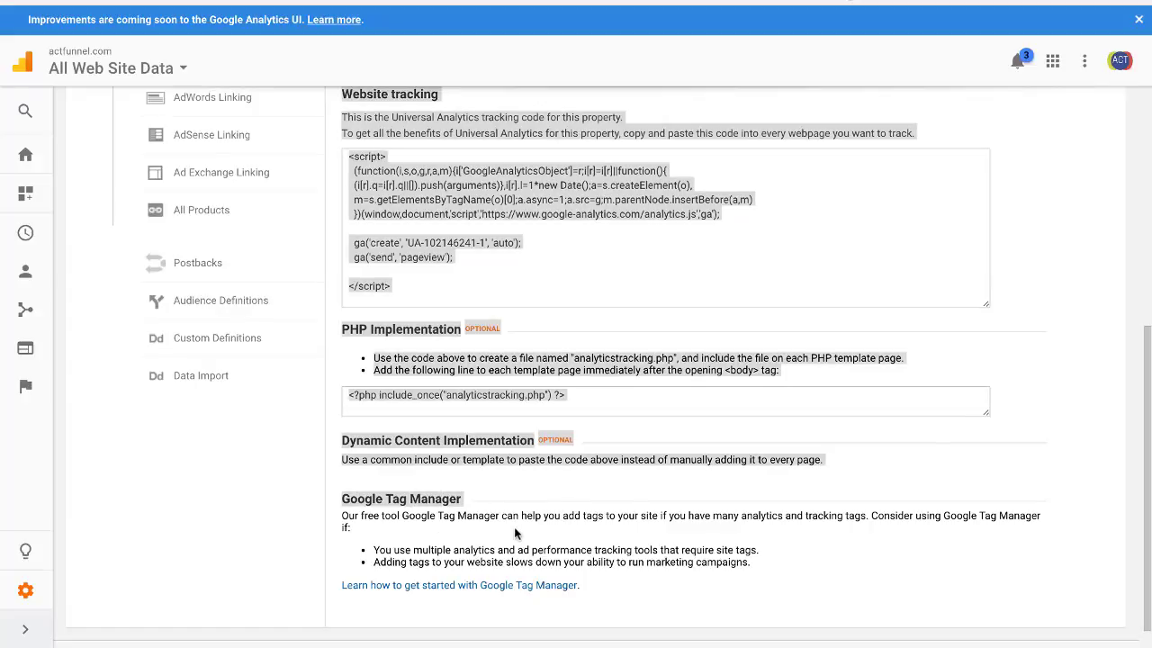
click(514, 526)
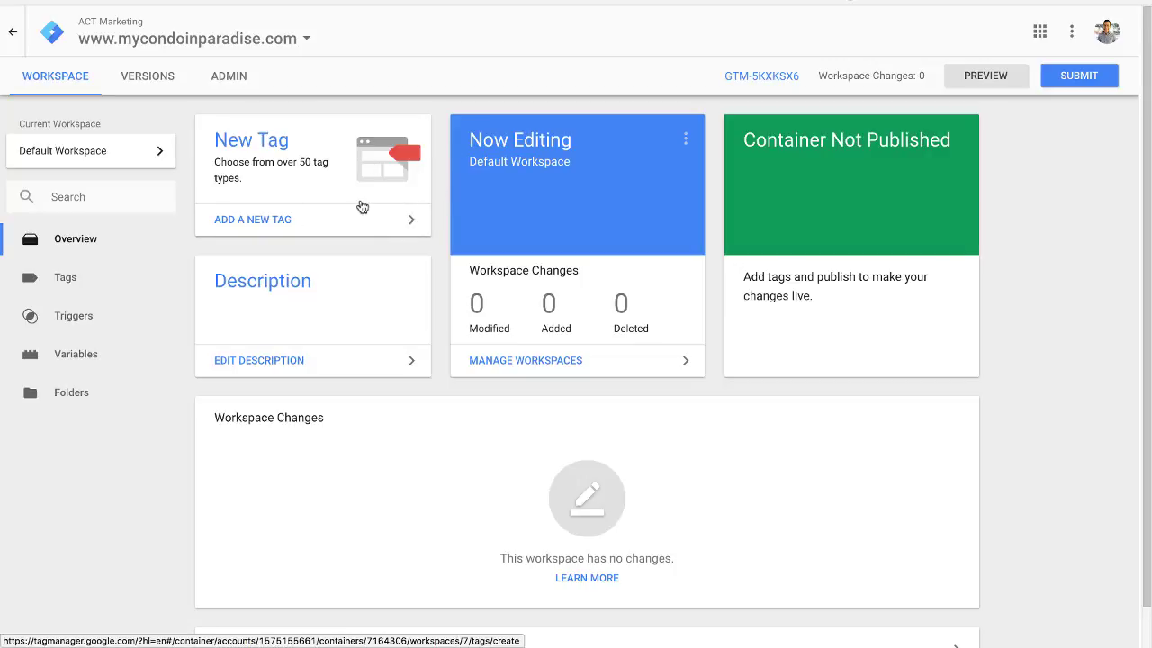
click(375, 315)
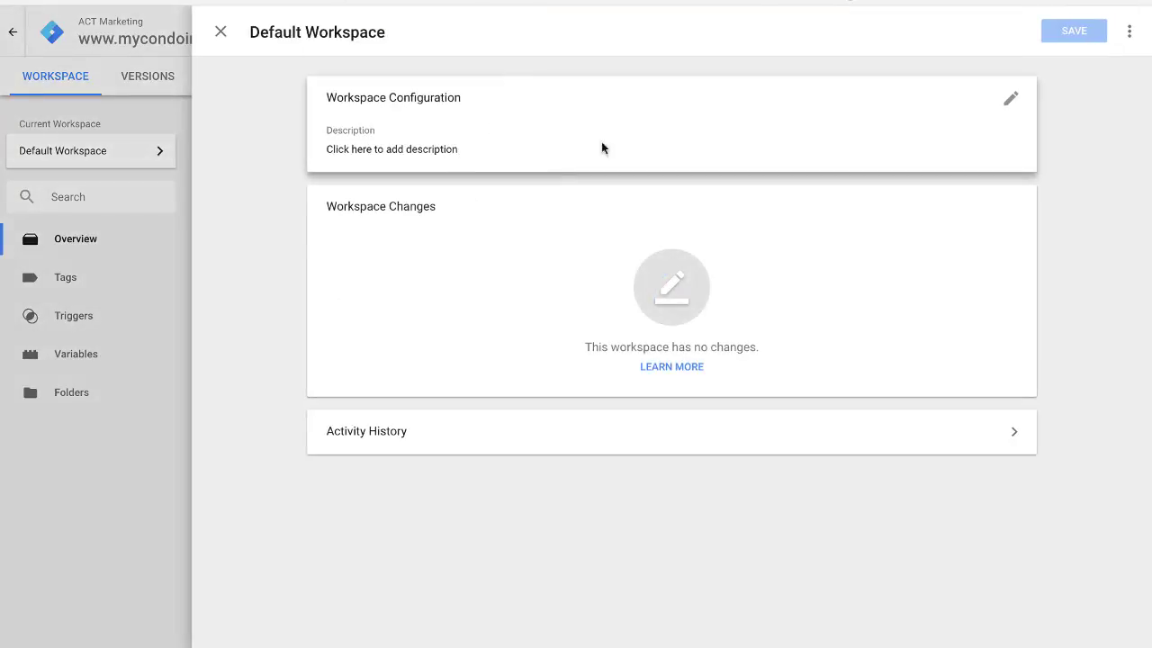
click(222, 32)
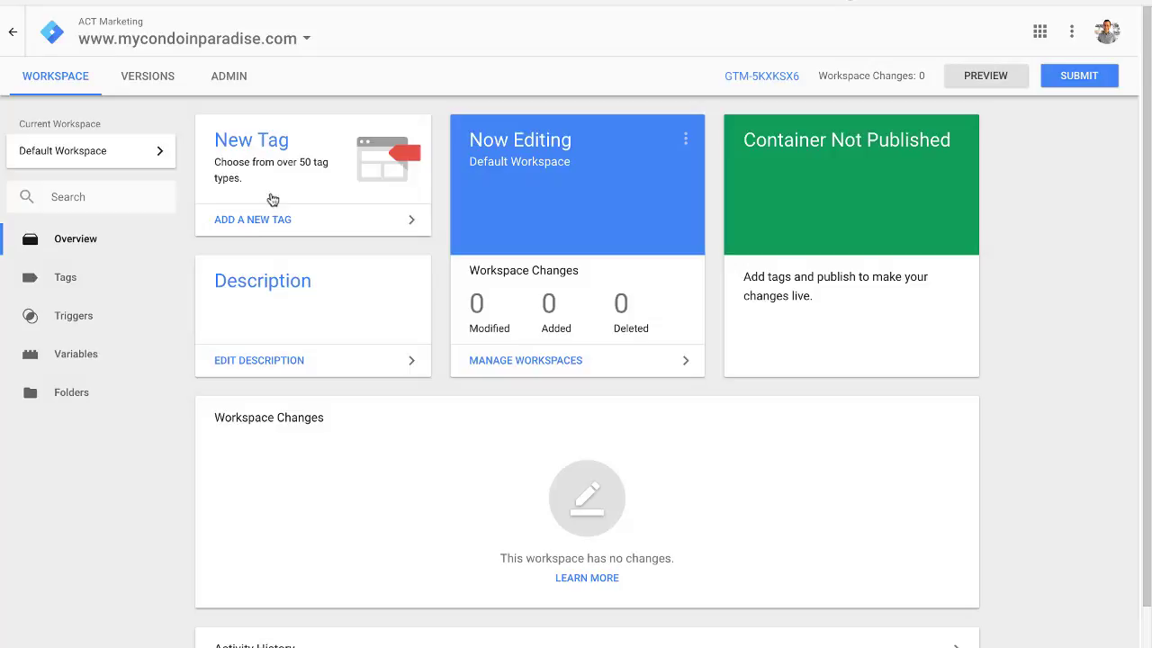
click(273, 221)
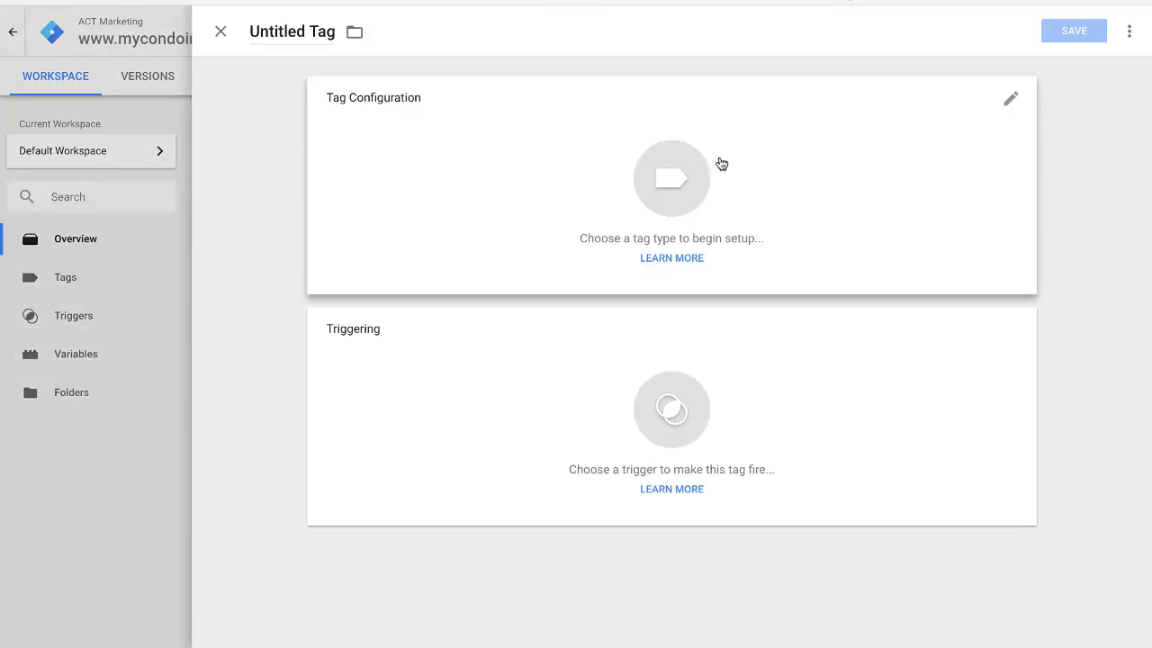
click(671, 200)
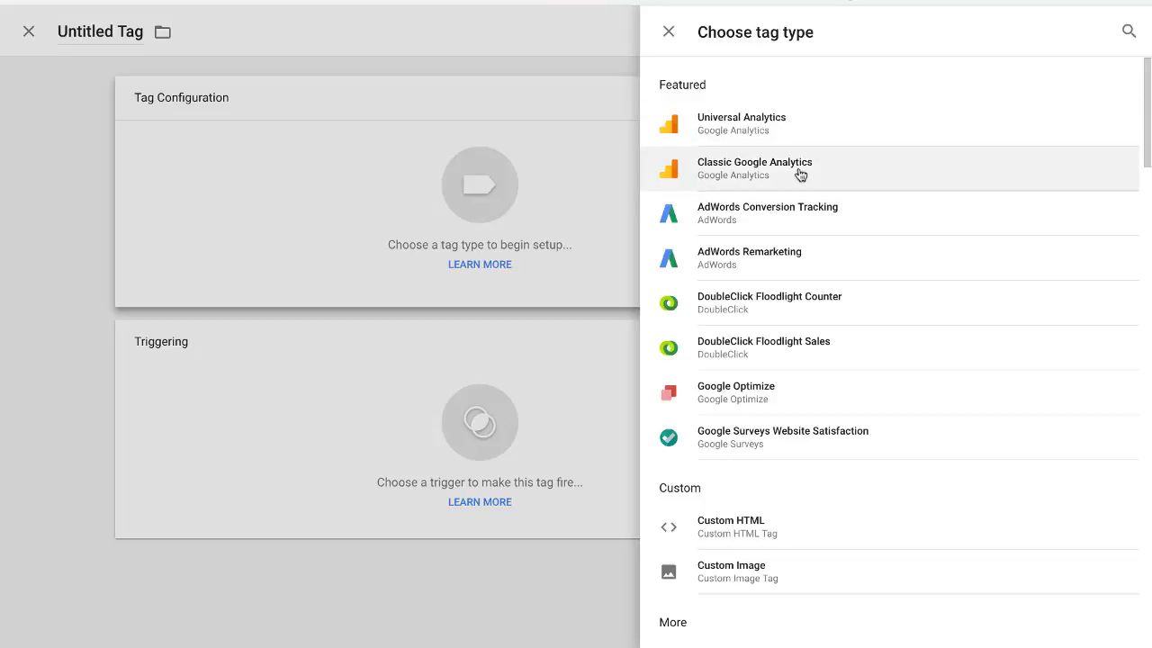
click(815, 186)
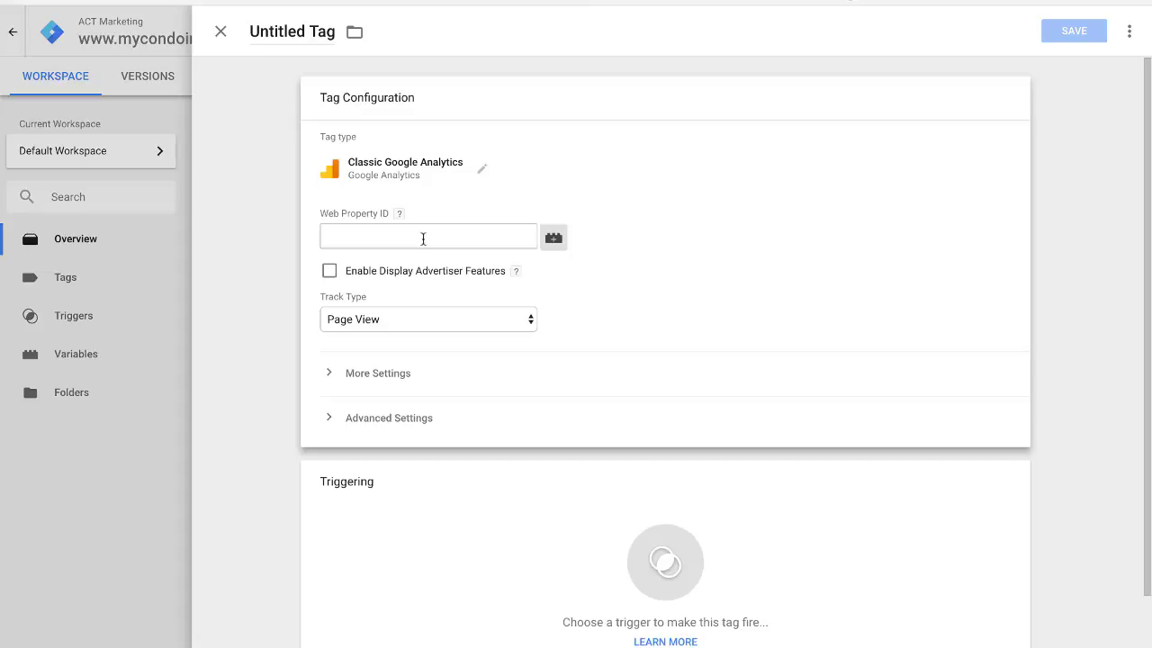
Step: Copy the actfunnel.com property's tracking ID from Google Analytics into the new tag's Web Property ID
click(356, 240)
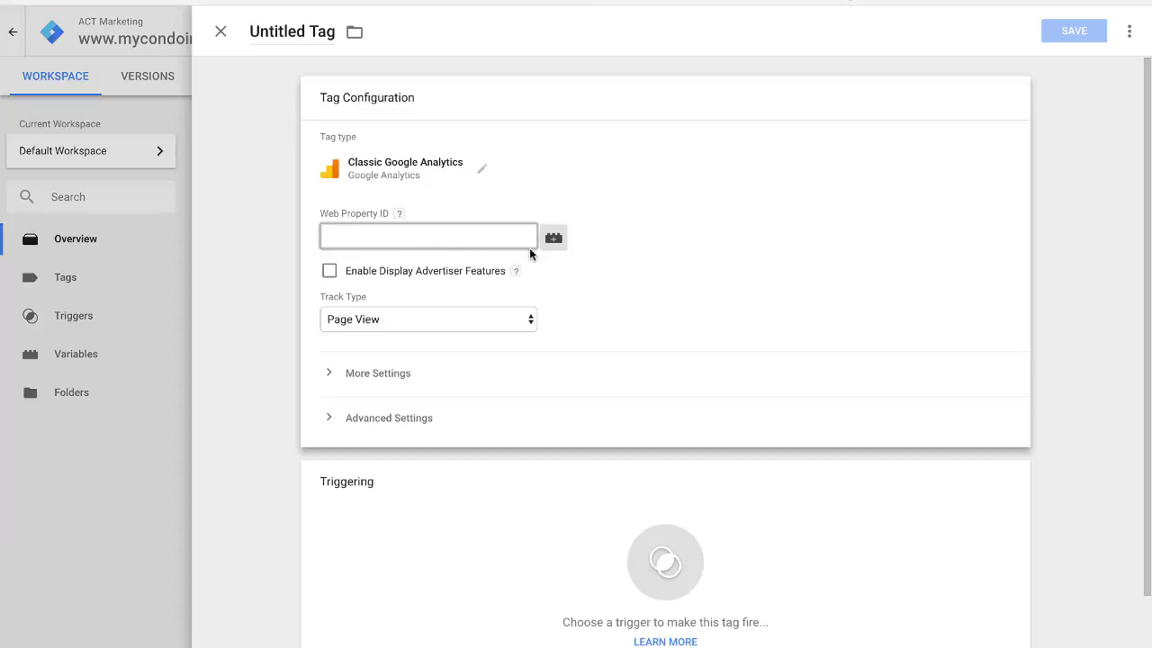
key(ctrl+Tab)
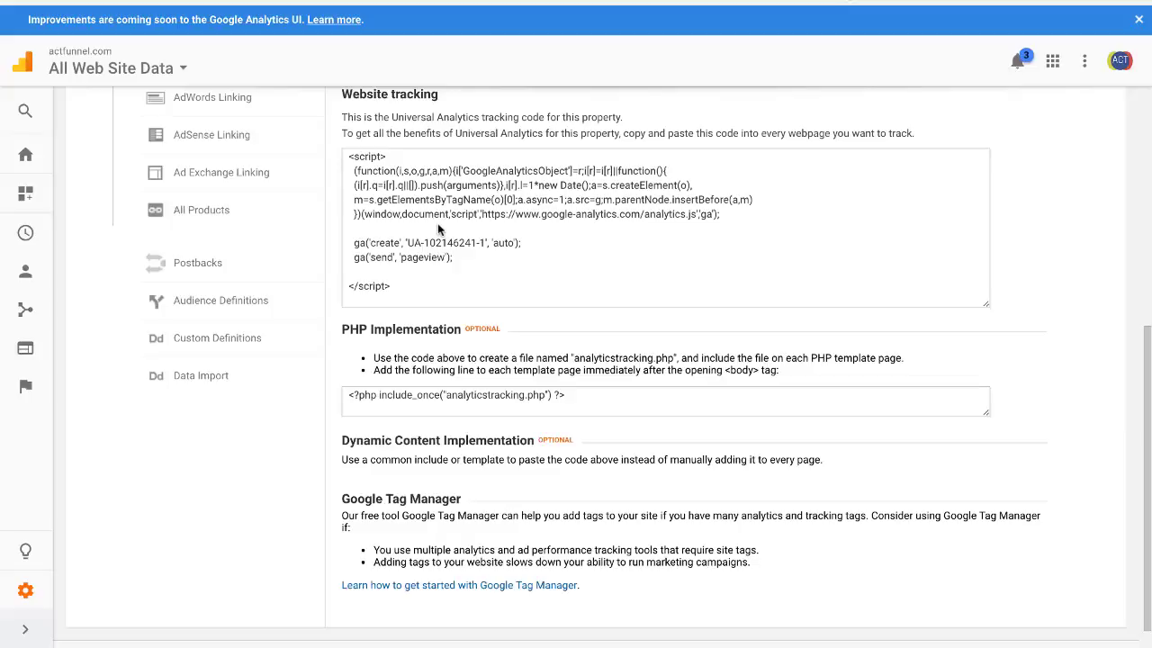
scroll(436, 224, up, 2)
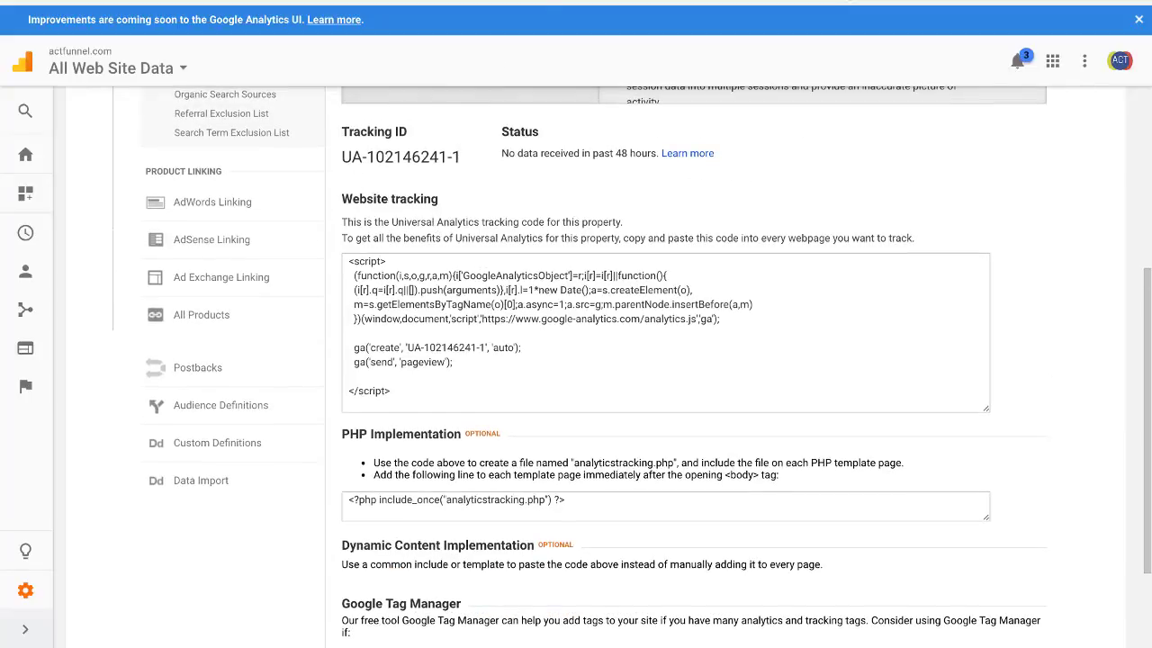
key(ctrl+Tab)
scroll(565, 267, down, 1)
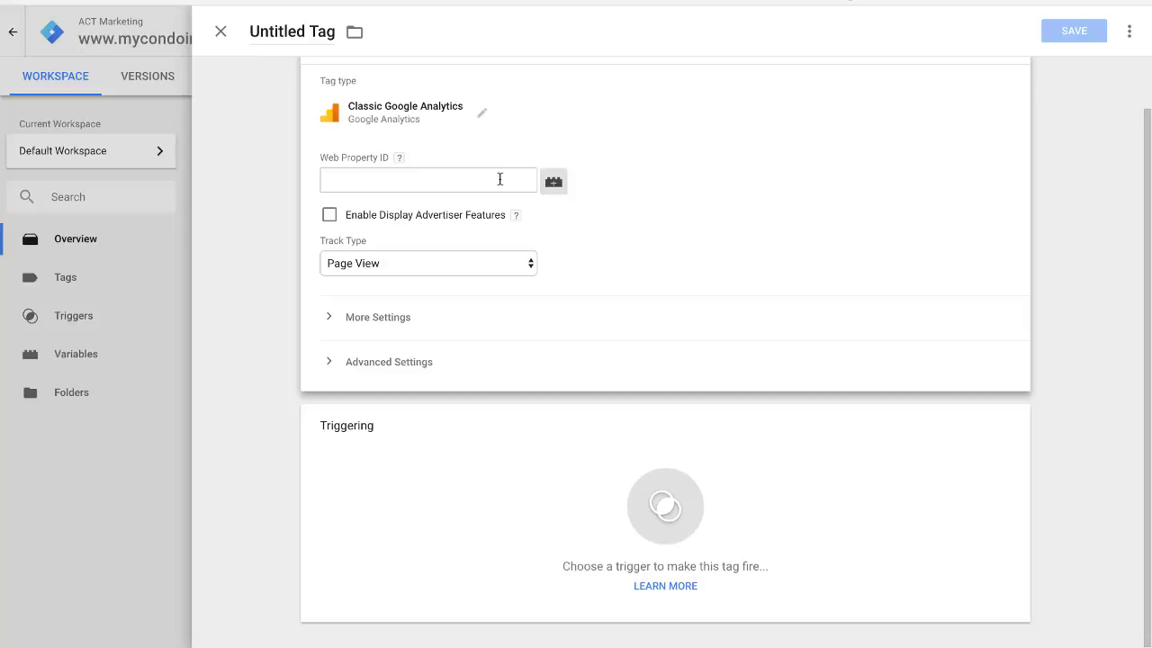
click(500, 179)
key(ctrl+v)
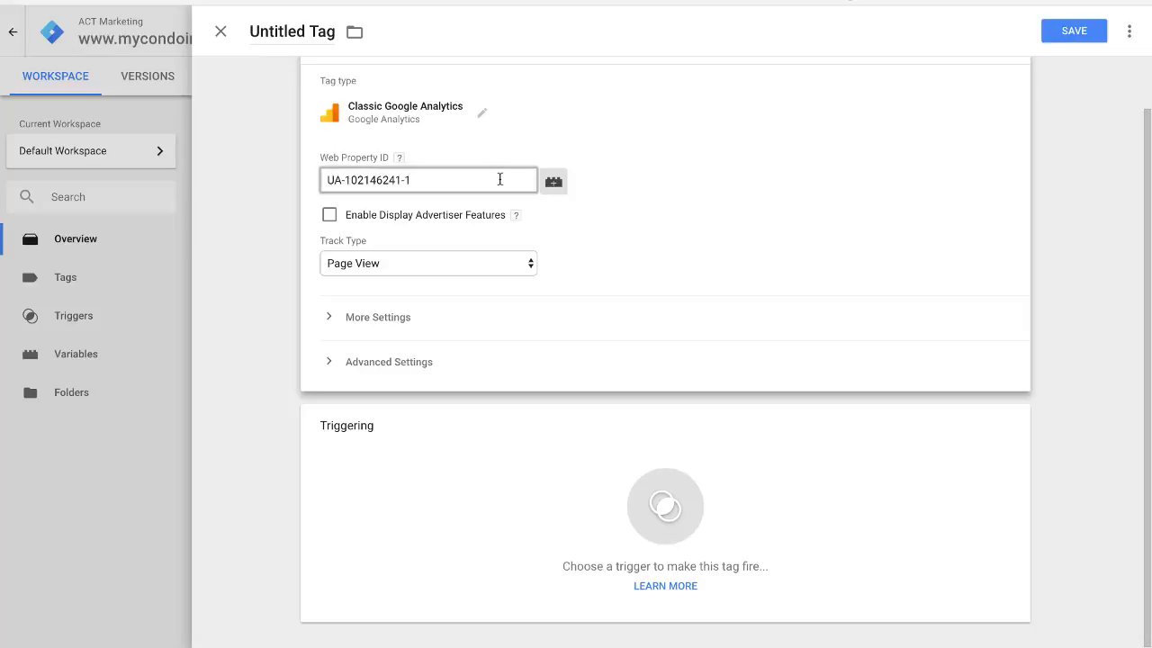
key(ctrl+v)
key(ctrl+z)
Step: Set the tag to fire on the All Pages trigger and save it as Classic Google Analytics
click(443, 509)
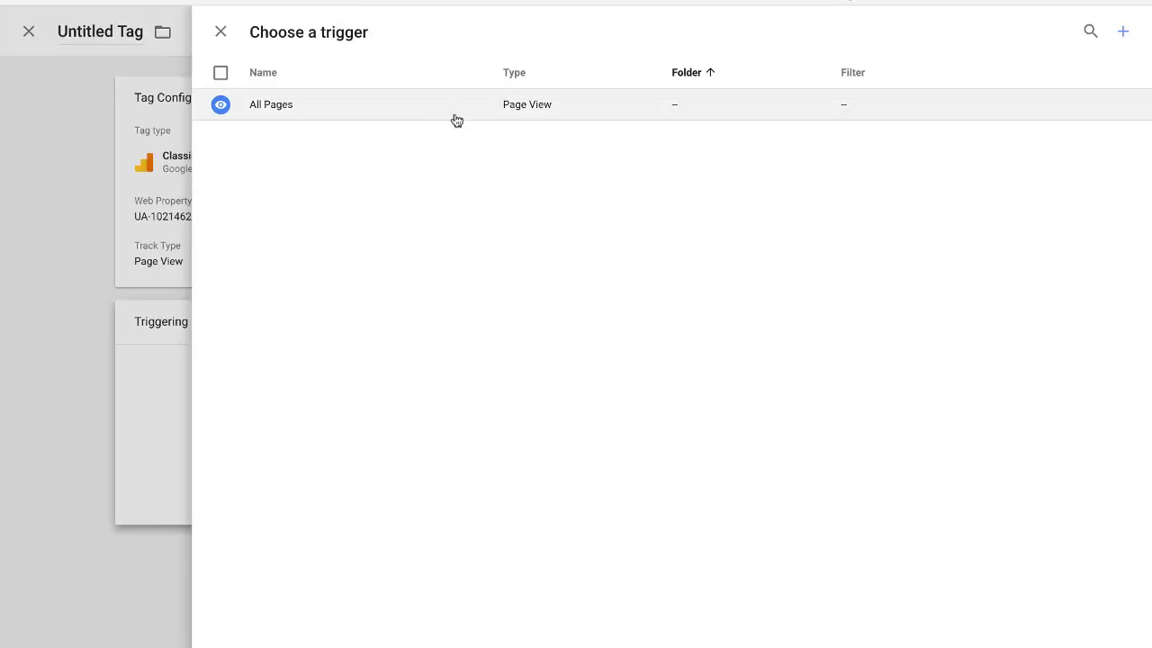
click(445, 117)
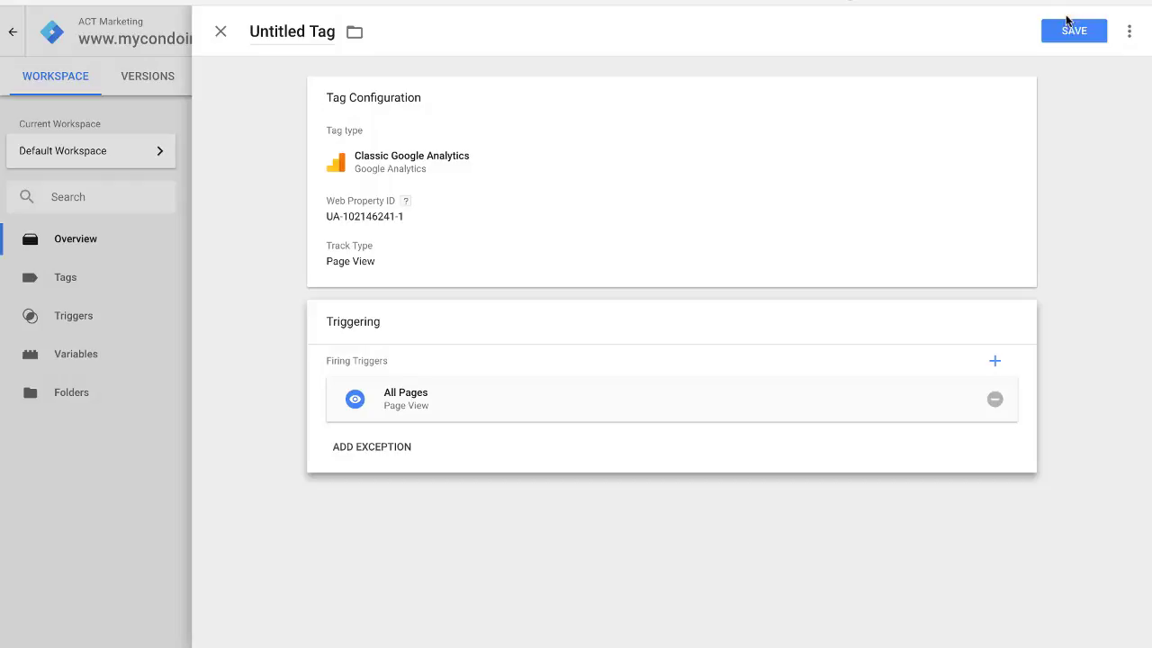
click(1073, 31)
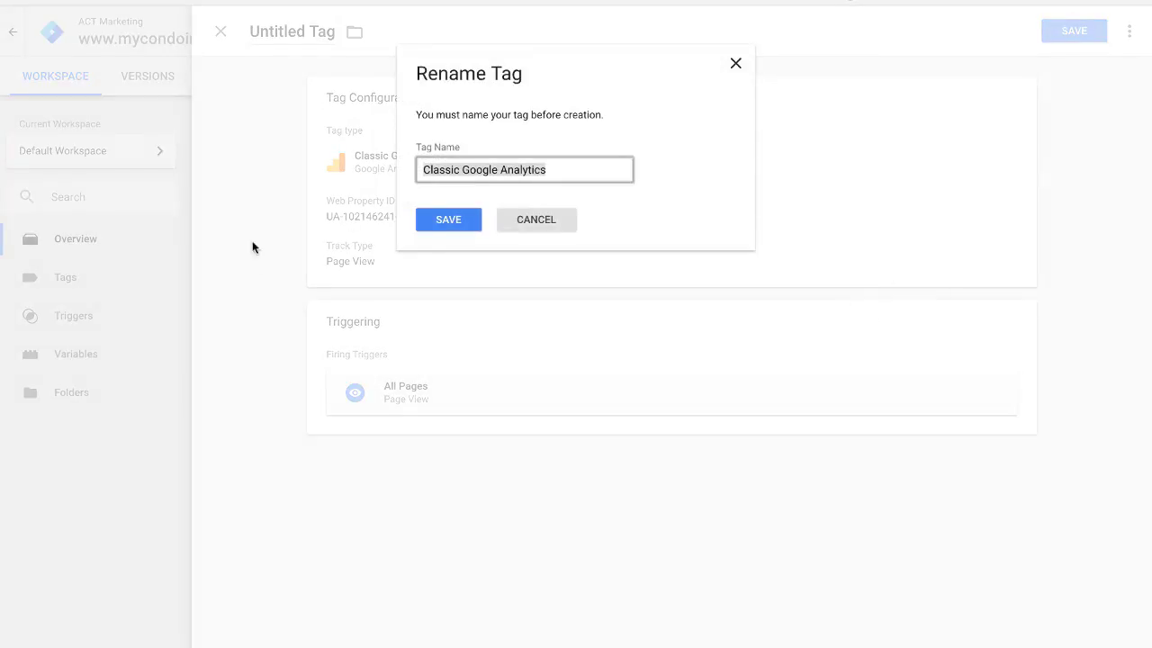
click(448, 221)
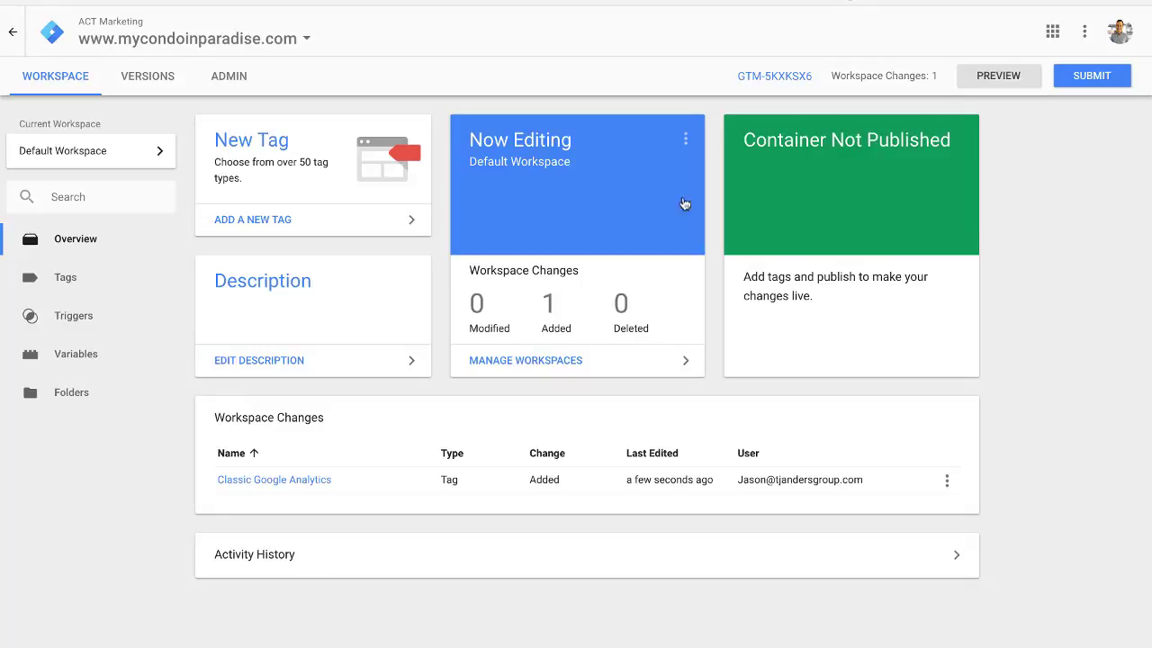
Step: Open the container's Google Tag Manager installation code and highlight the snippet for the page's head
click(777, 77)
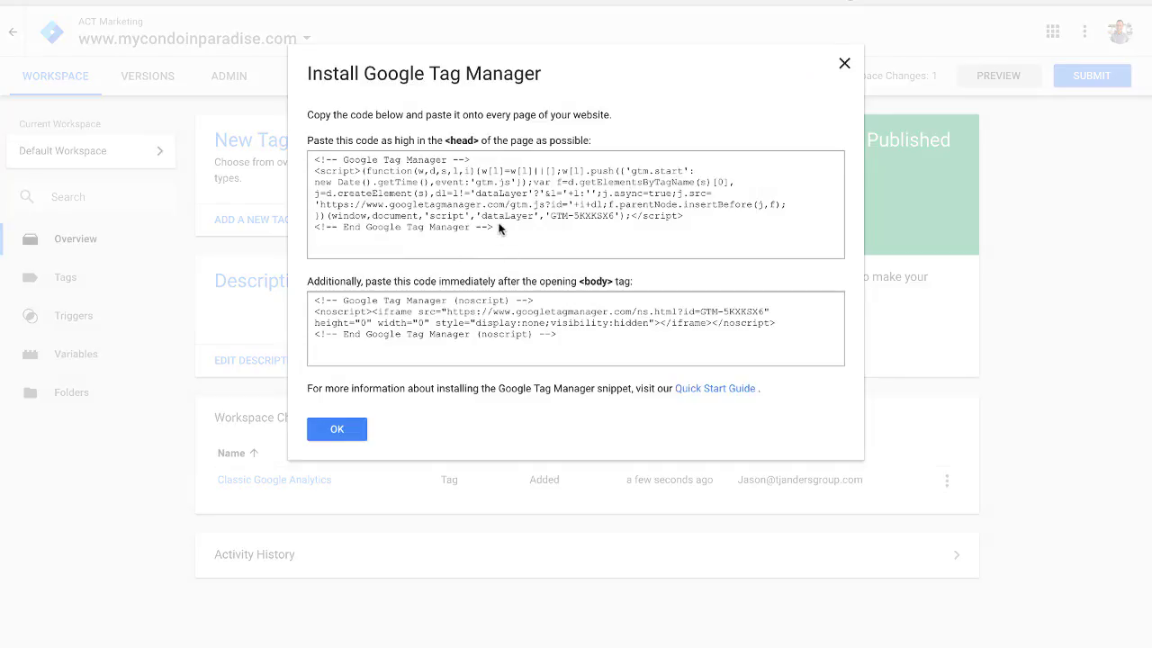
drag(496, 229, 309, 151)
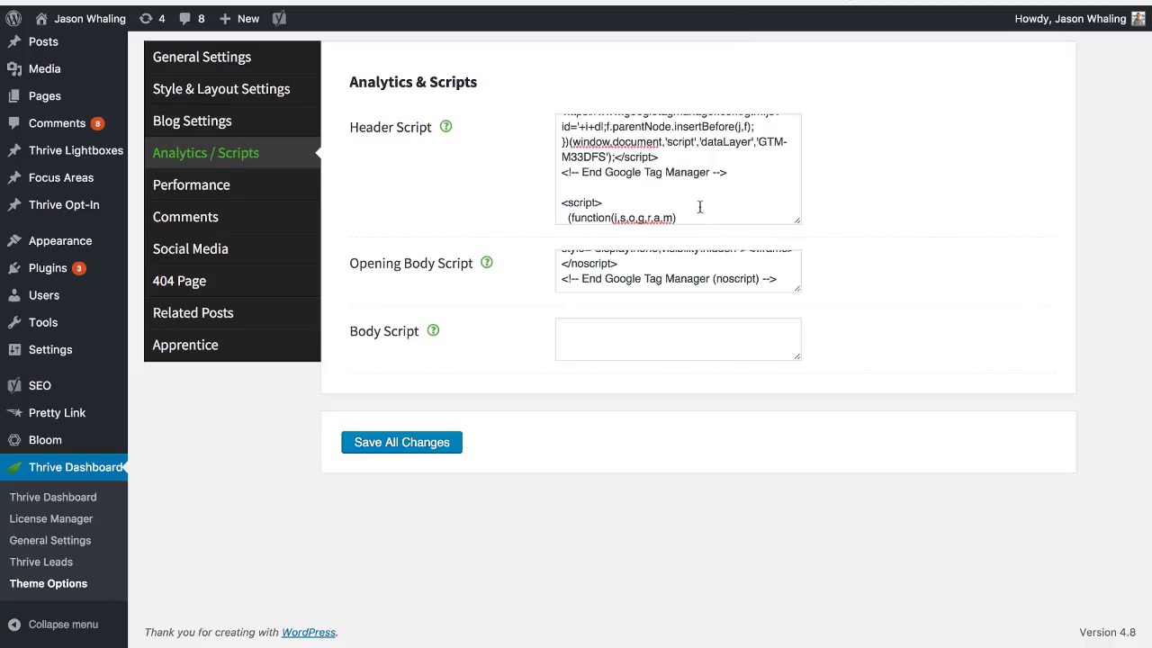
Step: Switch to the WordPress theme options, remove the pasted Analytics script from the Header Script, and check the remaining Google Tag Manager code
scroll(706, 202, down, 2)
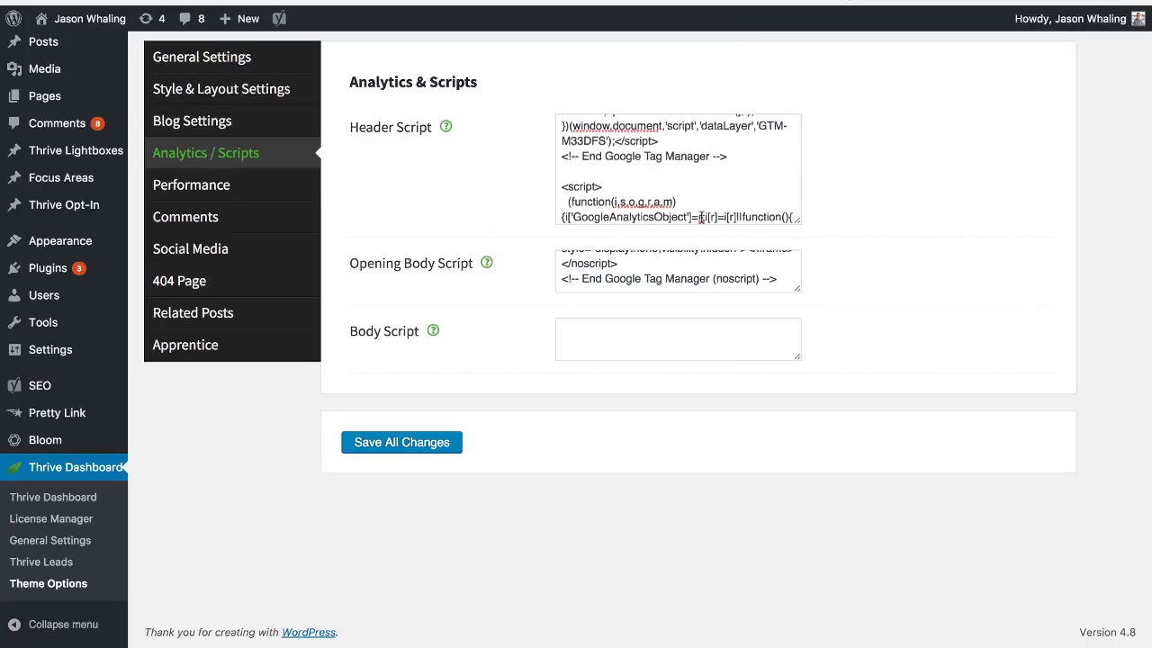
scroll(710, 205, down, 5)
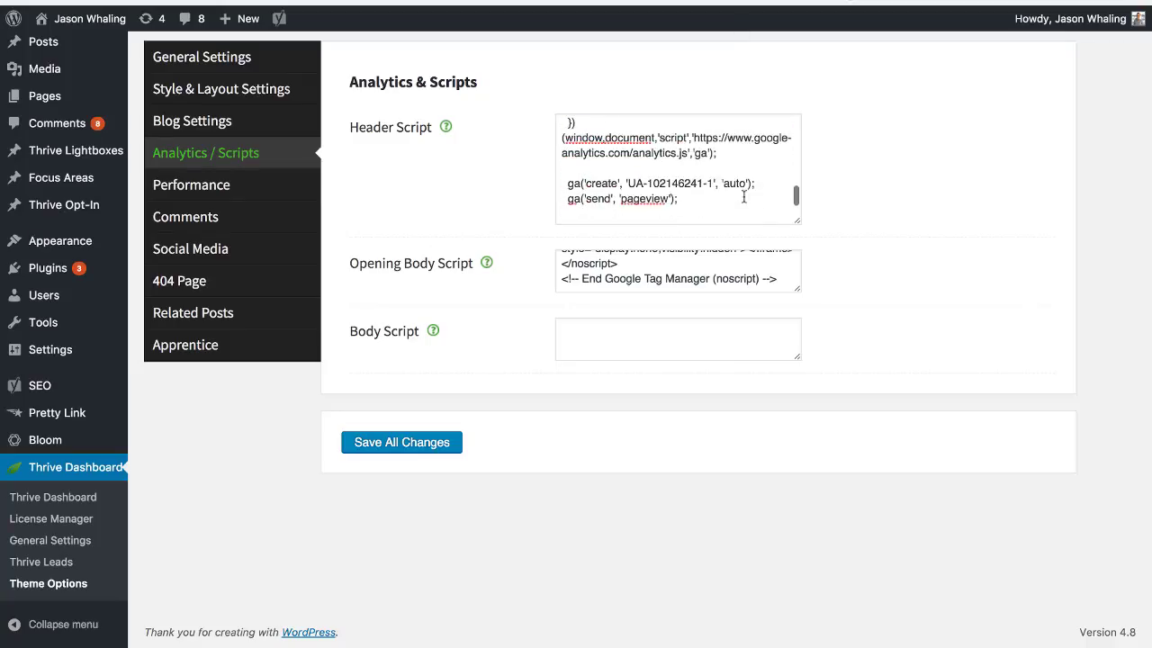
scroll(710, 205, down, 1)
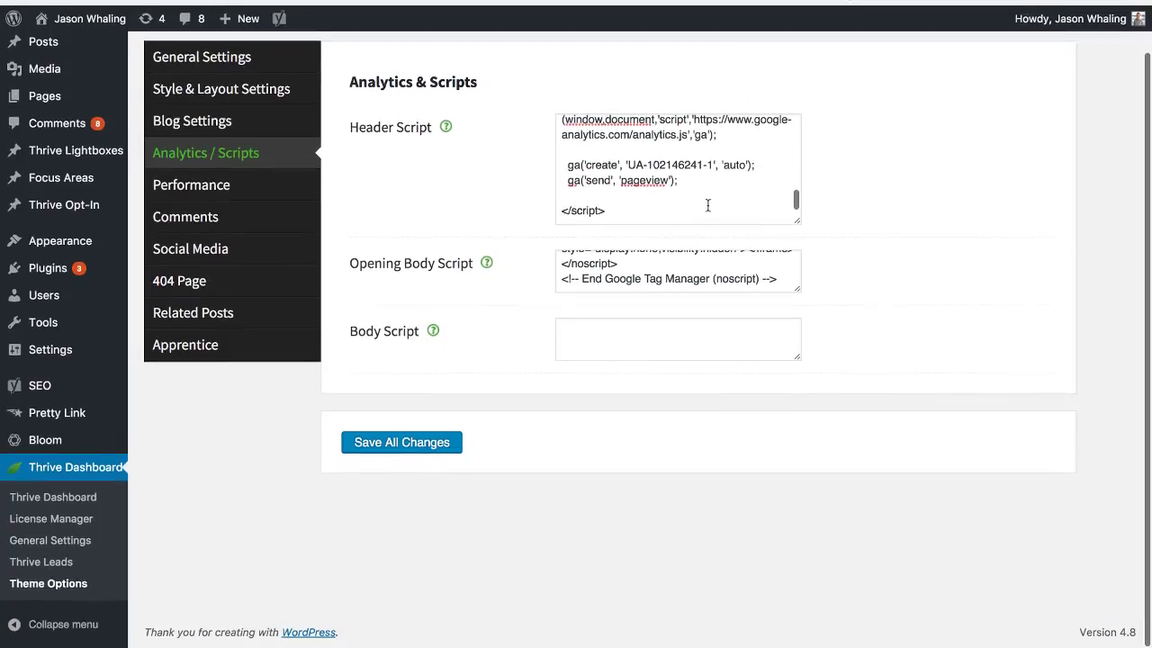
click(645, 219)
key(super+a)
key(super+v)
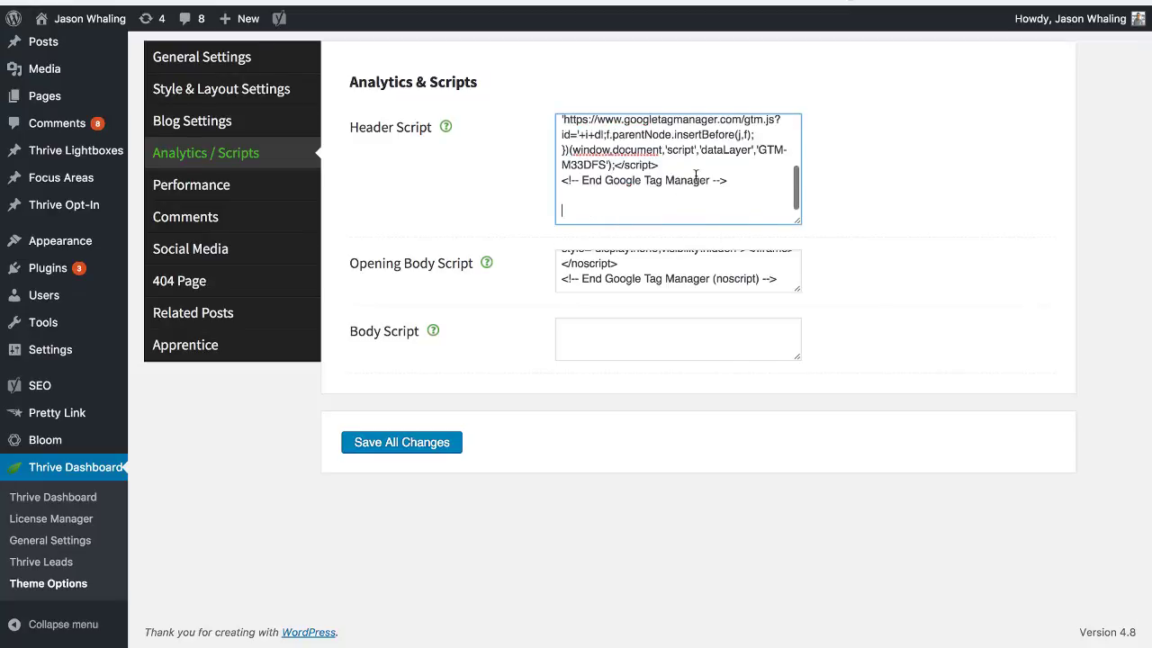
scroll(693, 180, up, 5)
scroll(696, 176, up, 1)
scroll(693, 200, down, 4)
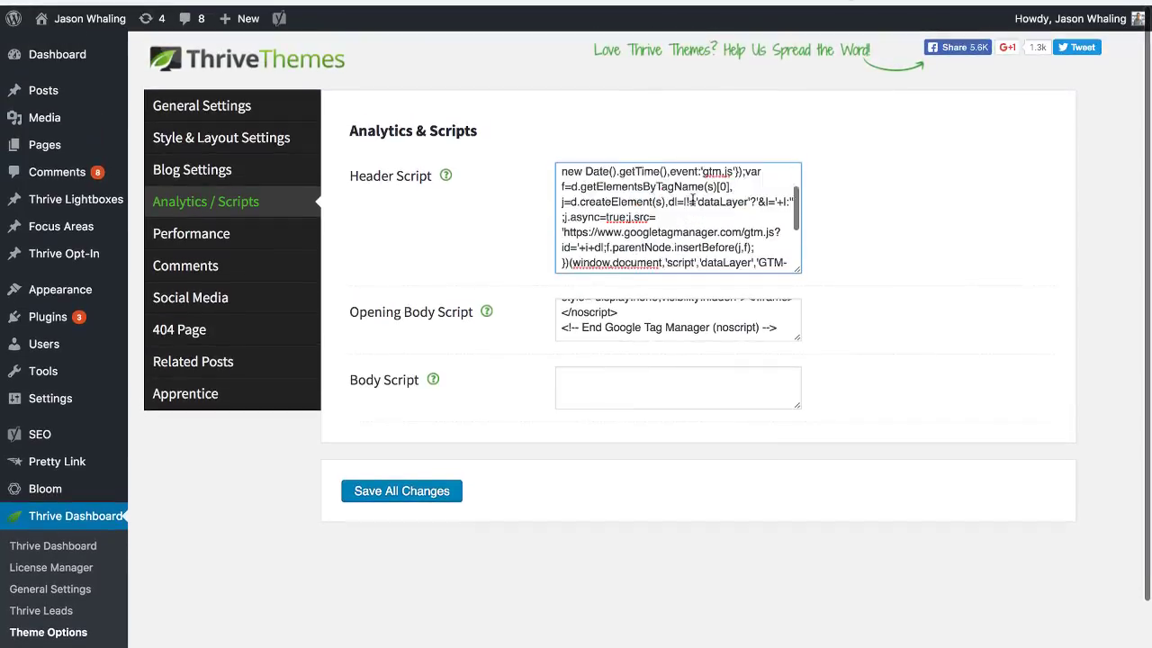
Step: Delete the empty lines below the Google Tag Manager code in the Header Script and highlight that field's label
scroll(693, 200, up, 5)
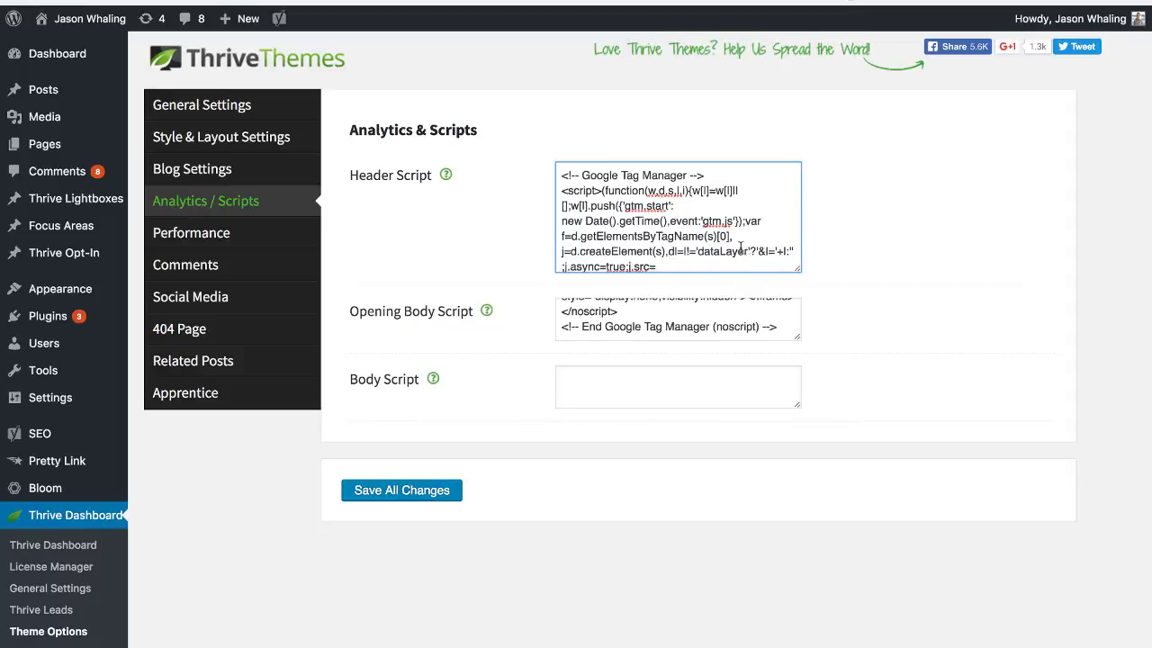
scroll(743, 249, down, 5)
key(BackSpace)
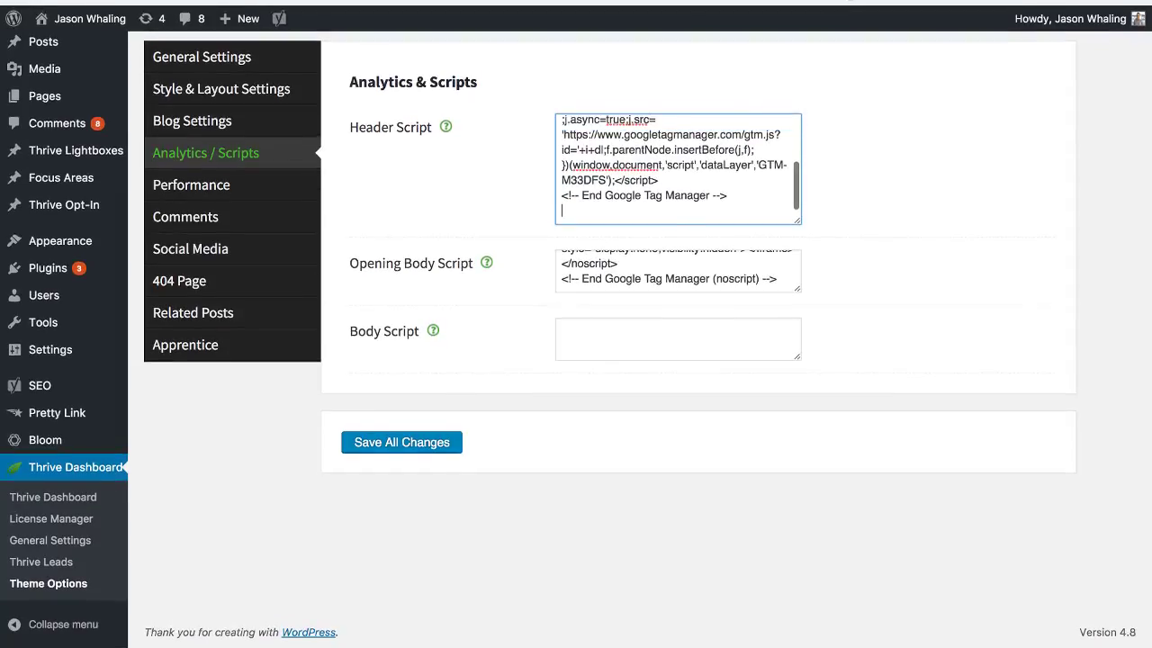
key(BackSpace)
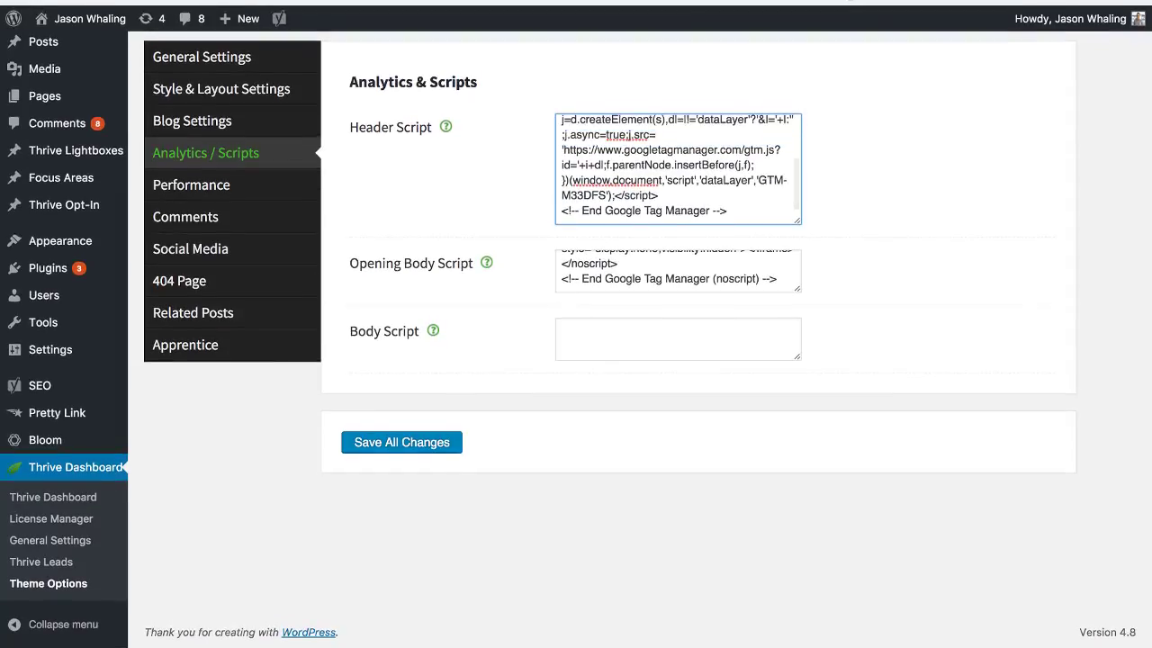
click(527, 215)
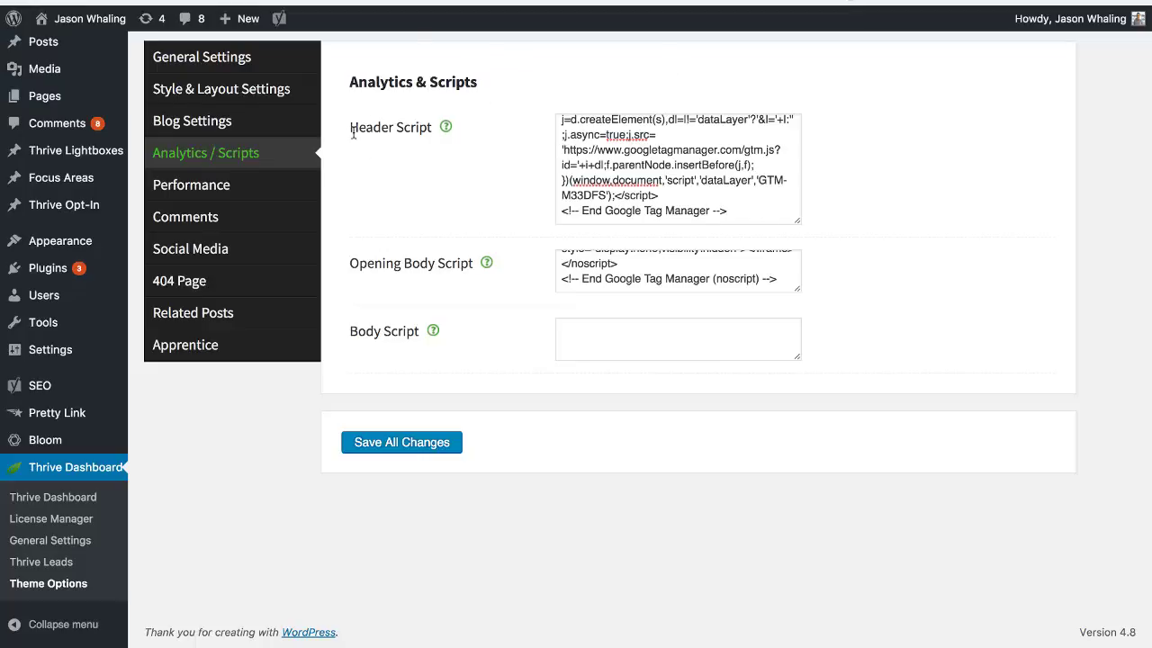
drag(351, 129, 491, 120)
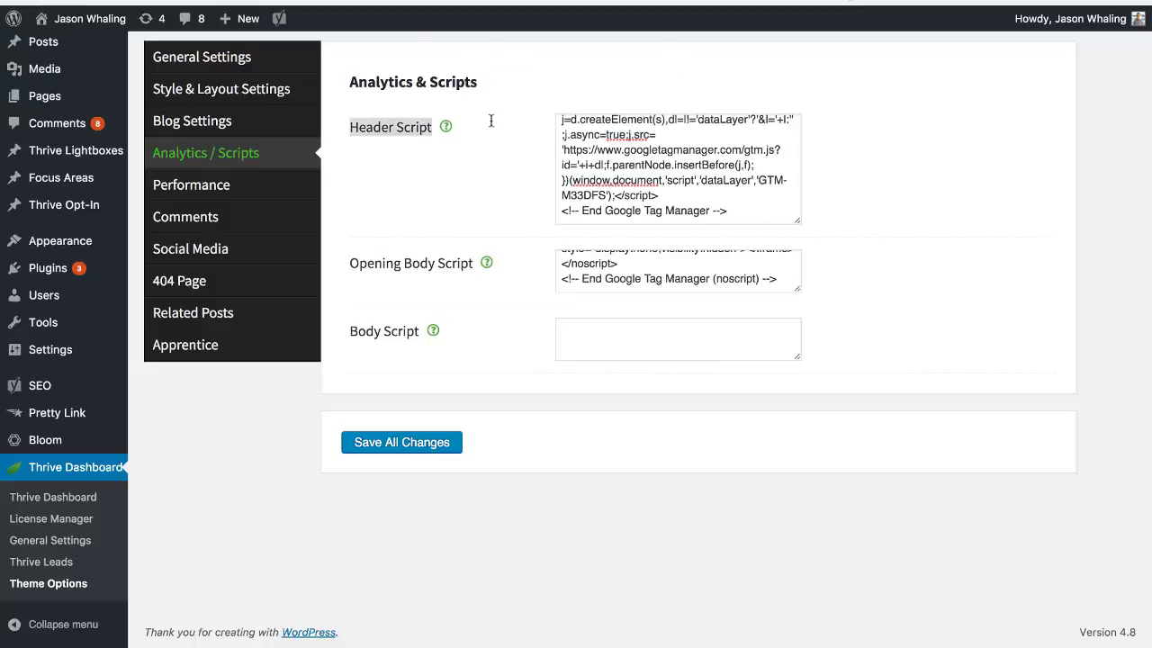
click(744, 211)
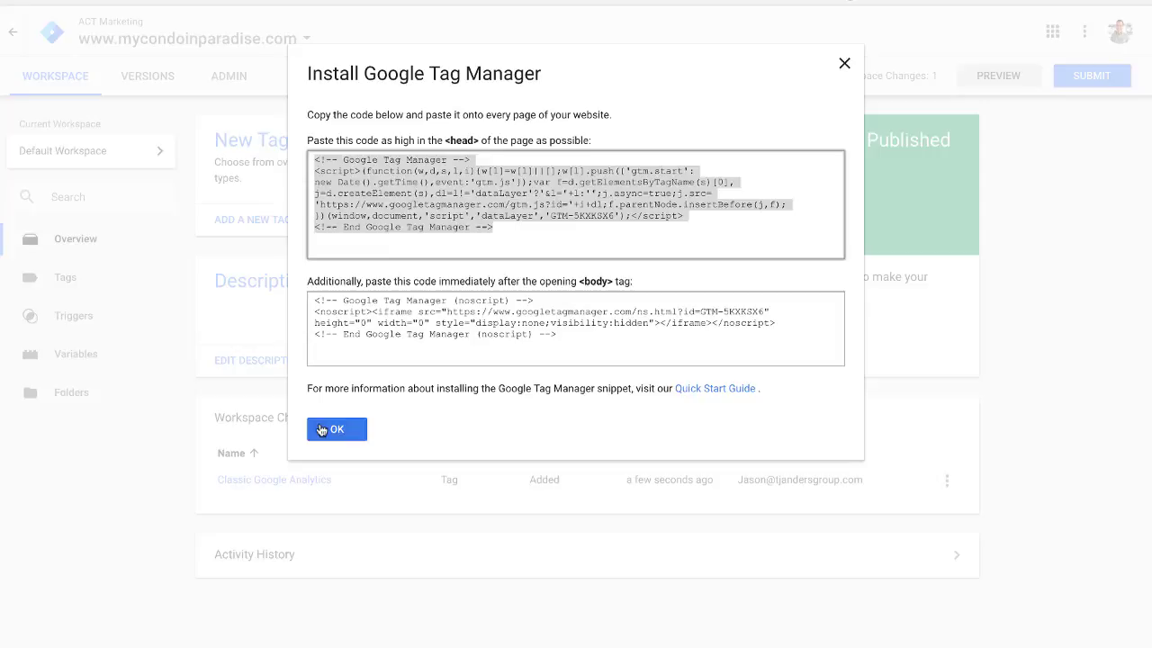
Step: Close the Tag Manager installation instructions, switch to the WordPress theme options and enlarge the Header Script box
click(332, 429)
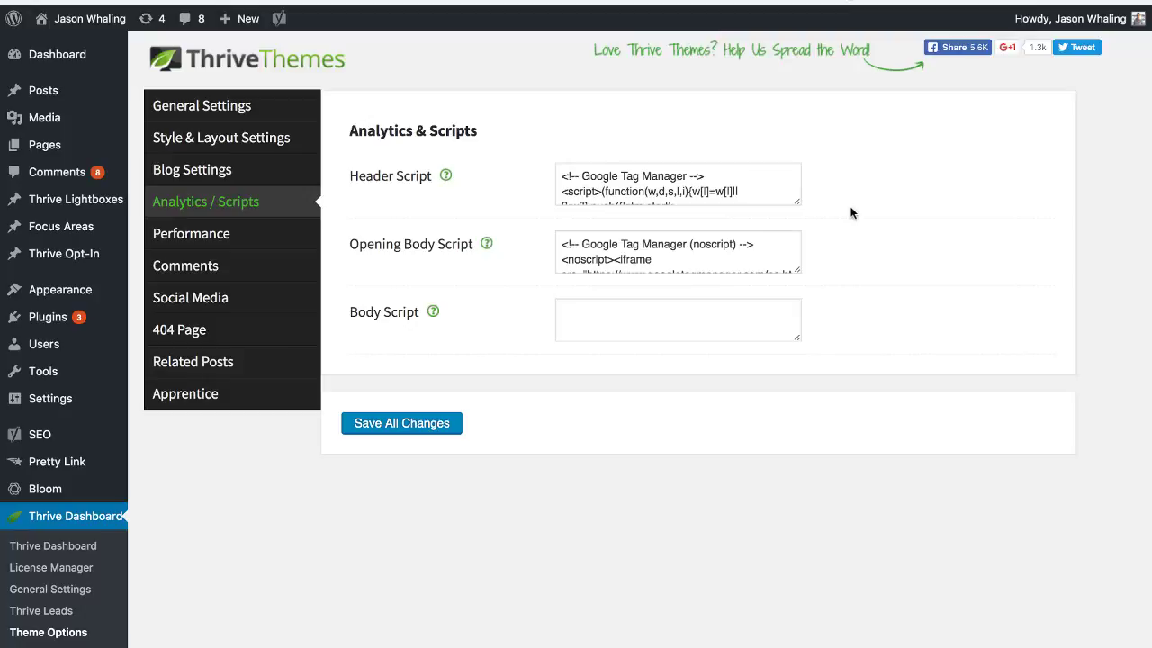
drag(798, 206, 810, 226)
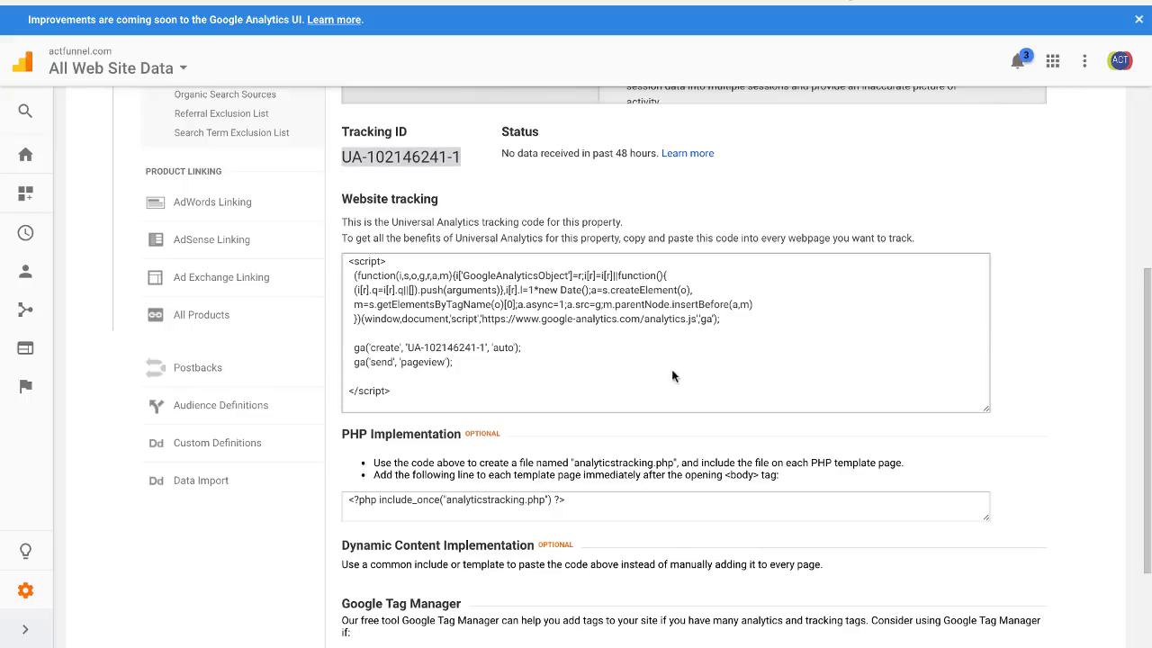
Step: Switch to Google Analytics and review the website tracking code and installation options for the actfunnel.com property
scroll(766, 333, up, 1)
scroll(765, 333, down, 2)
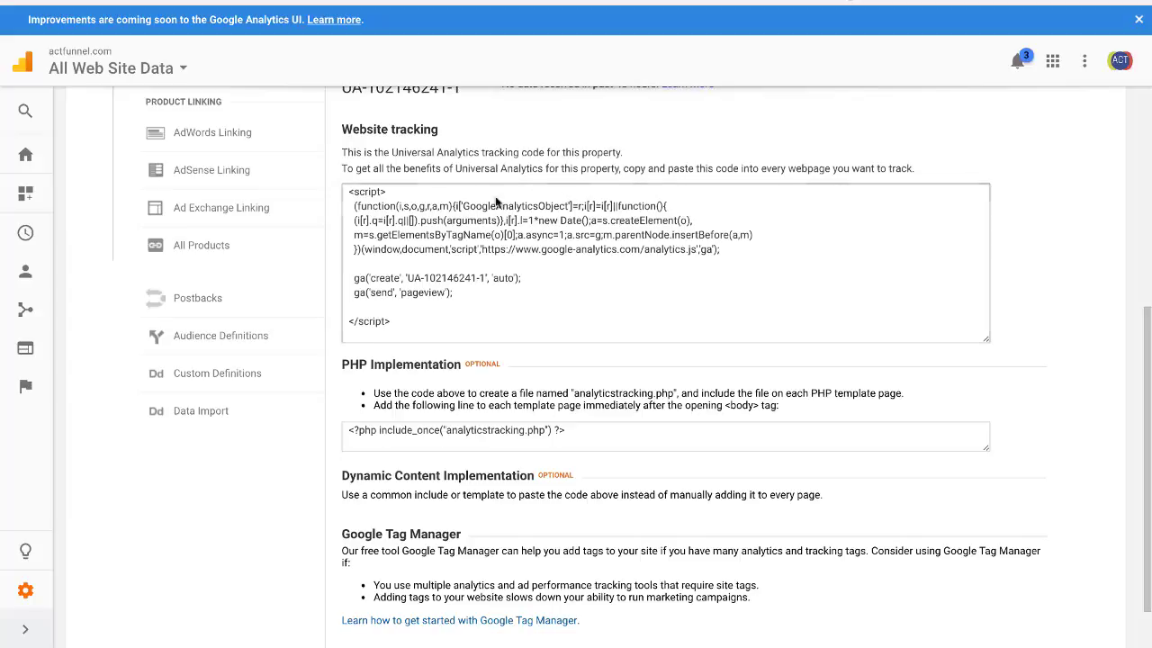
scroll(601, 286, up, 1)
scroll(596, 283, down, 1)
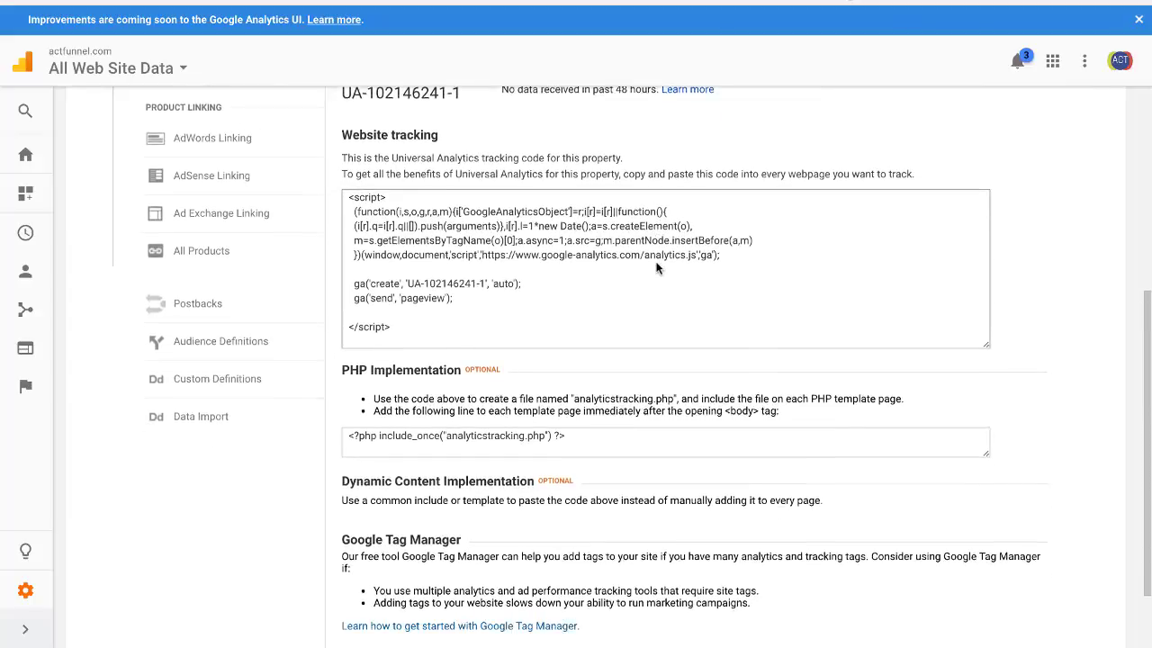